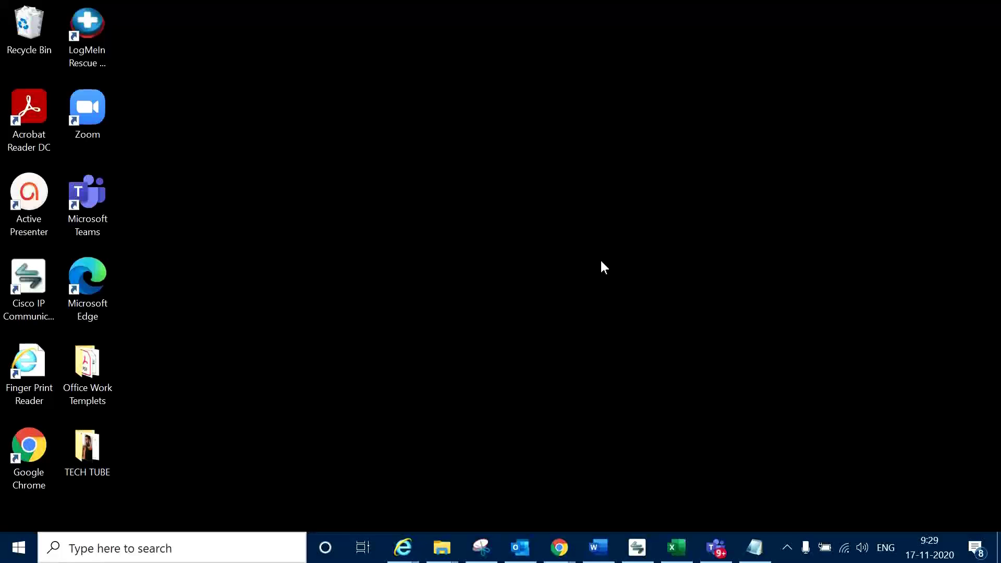
# - Bring up the untitled Notepad notes, review the listed Resolution 1 and Resolution 2 registry procedures, and minimize them
pyautogui.click(754, 547)
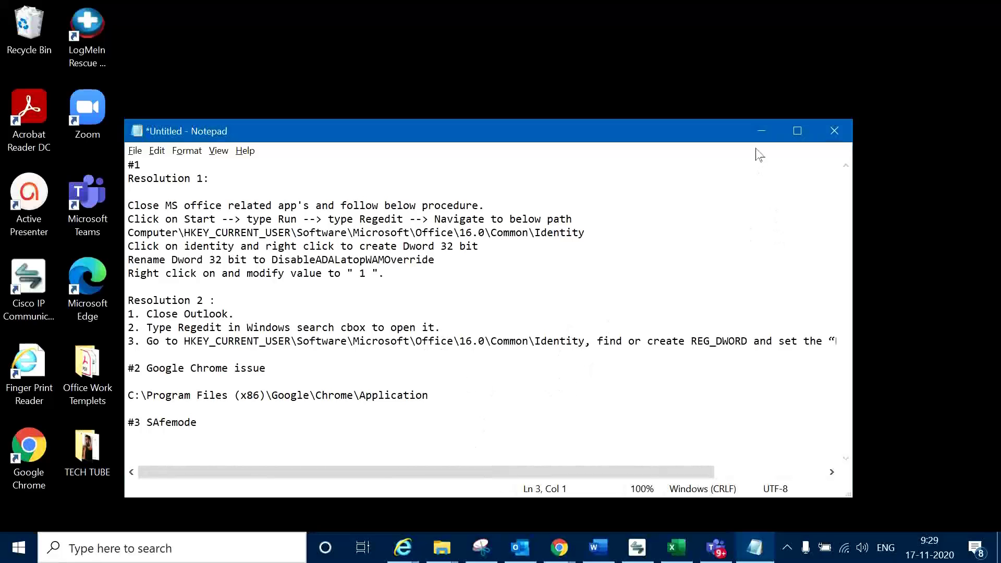
pyautogui.click(761, 131)
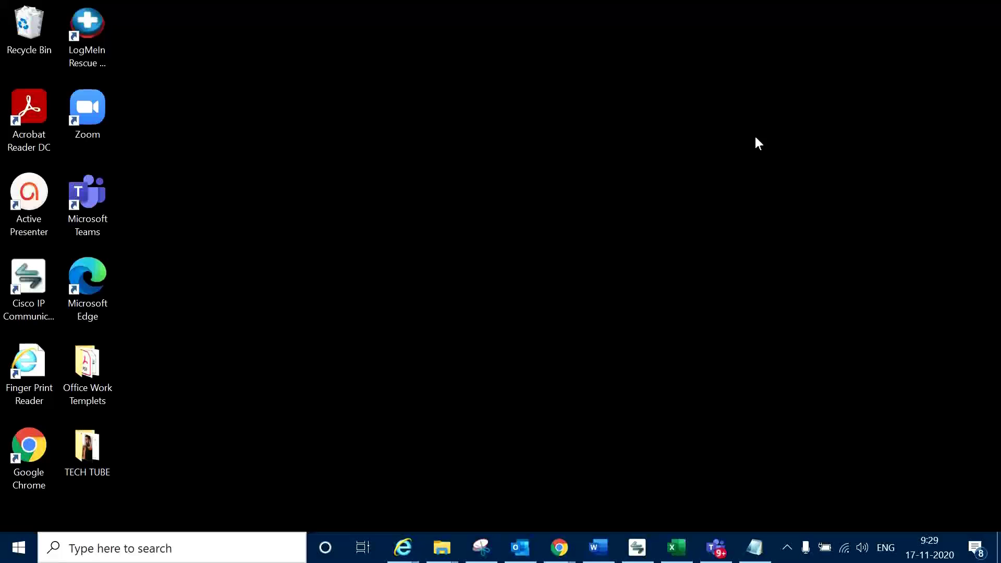
pyautogui.click(755, 548)
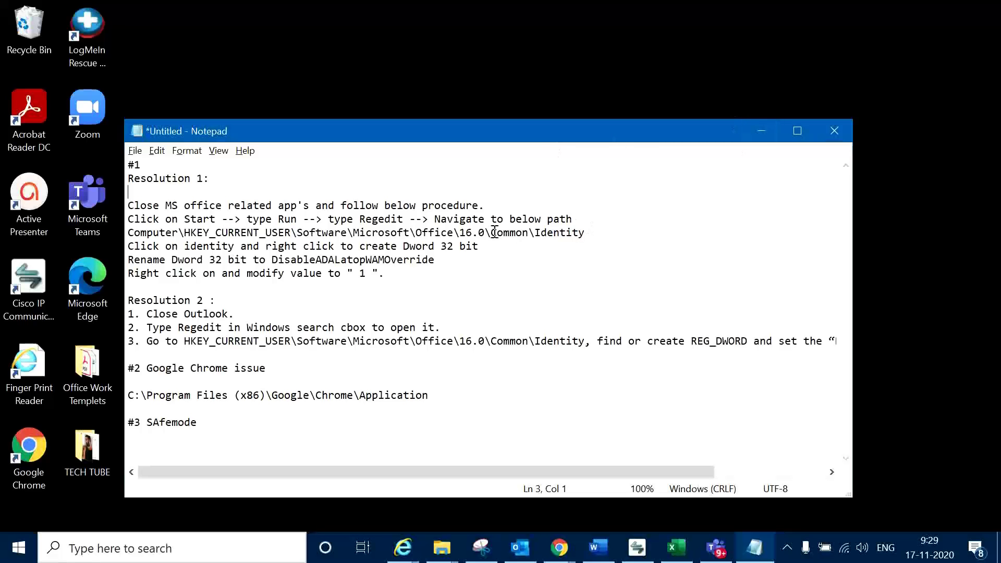
pyautogui.click(761, 131)
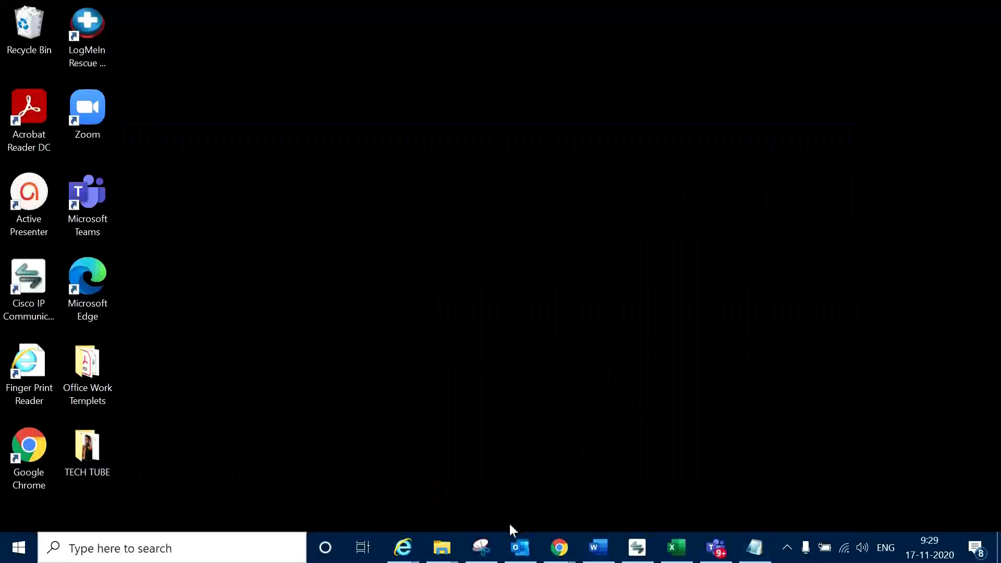
# - Switch to Outlook and examine the Snipping Tool screenshot of the Need Password issue, minimizing it when done
pyautogui.click(521, 550)
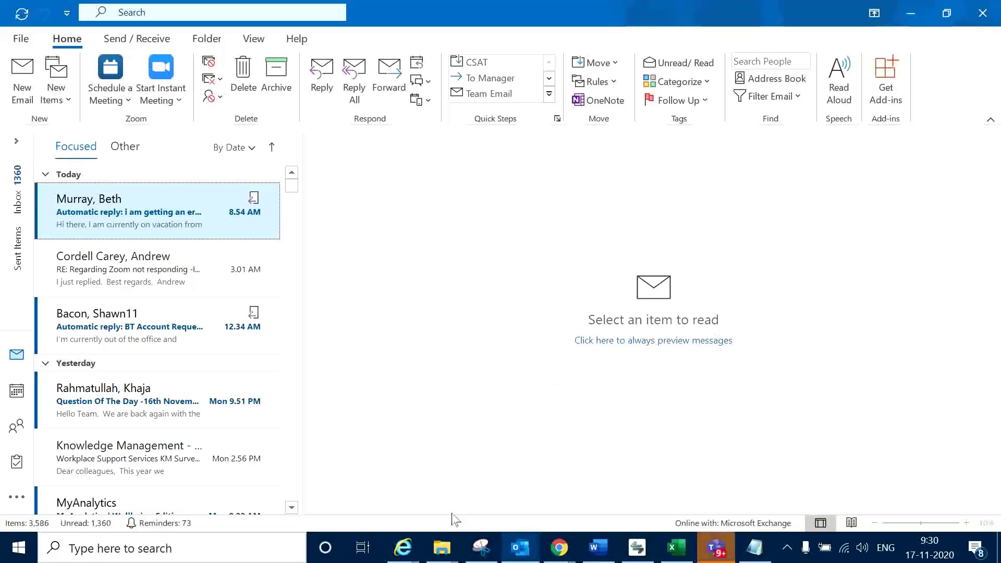
pyautogui.click(480, 551)
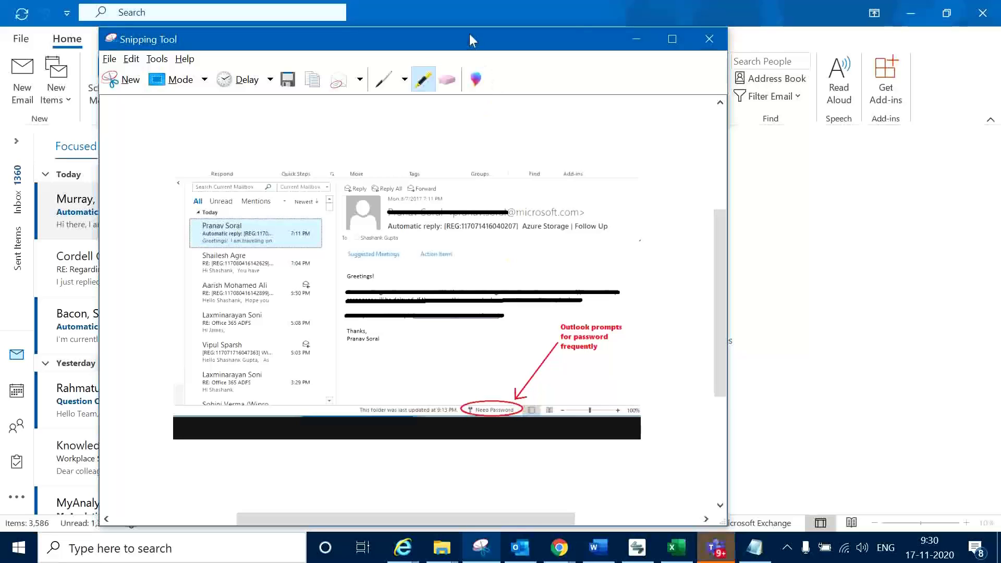
pyautogui.click(646, 37)
# - Search Windows for regedit and open Registry Editor
pyautogui.press('super')
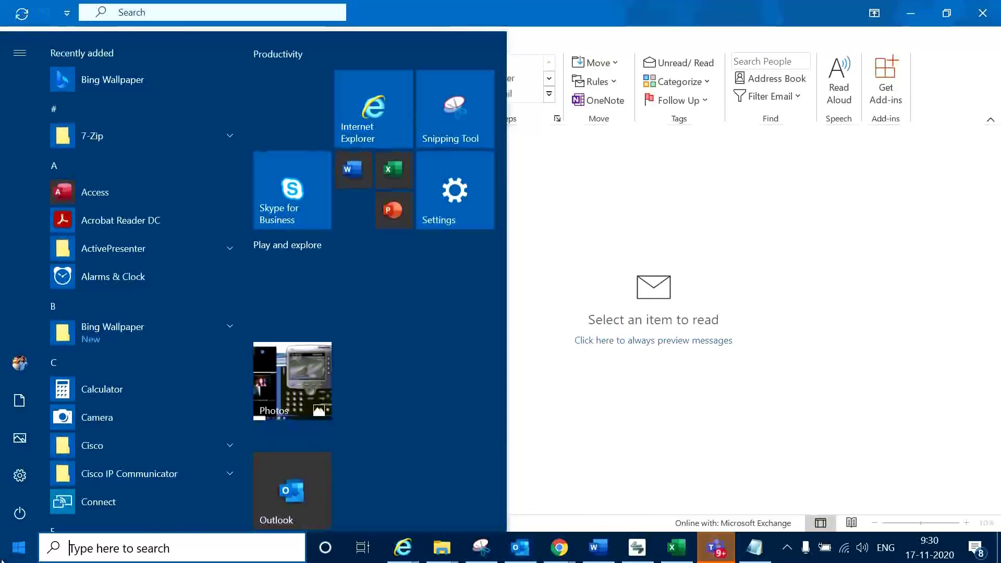
pyautogui.write('re')
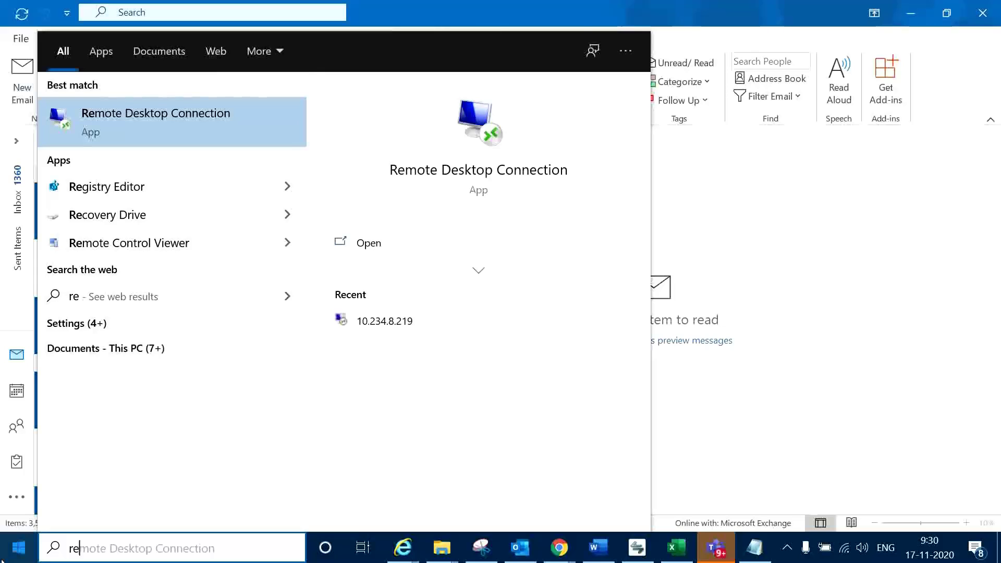
pyautogui.write('gi')
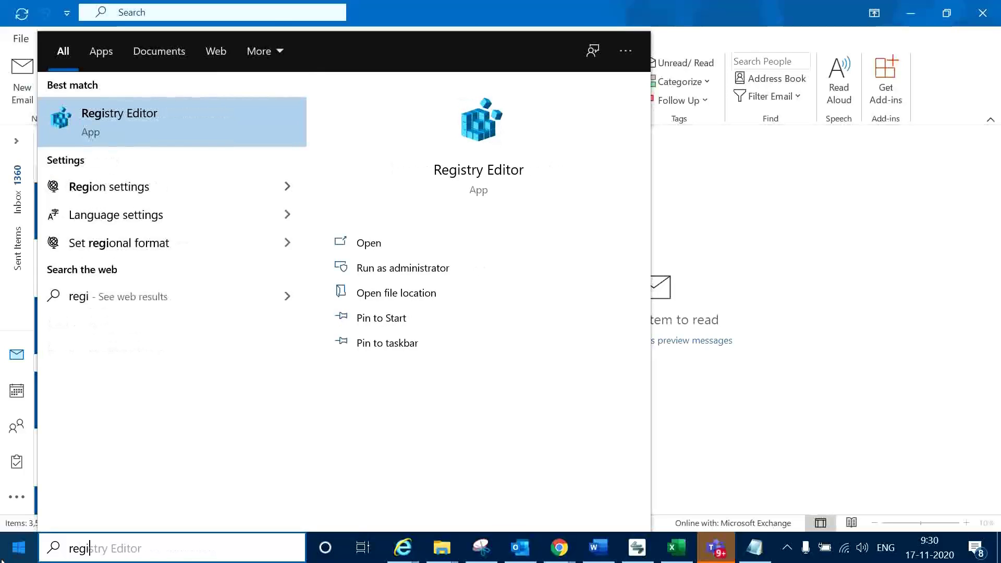
pyautogui.write('dit')
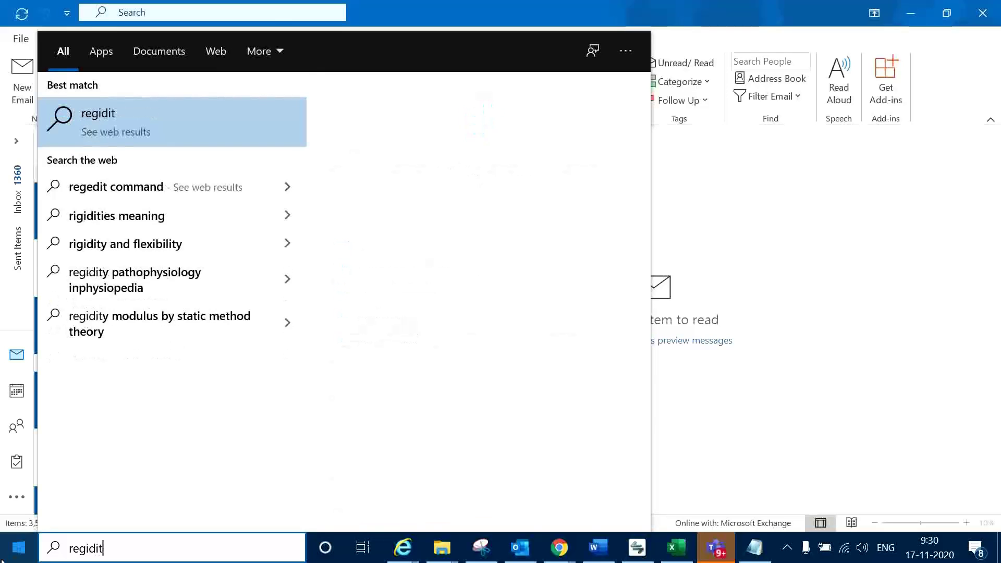
pyautogui.press('BackSpace')
pyautogui.press('BackSpace')
pyautogui.press('BackSpace')
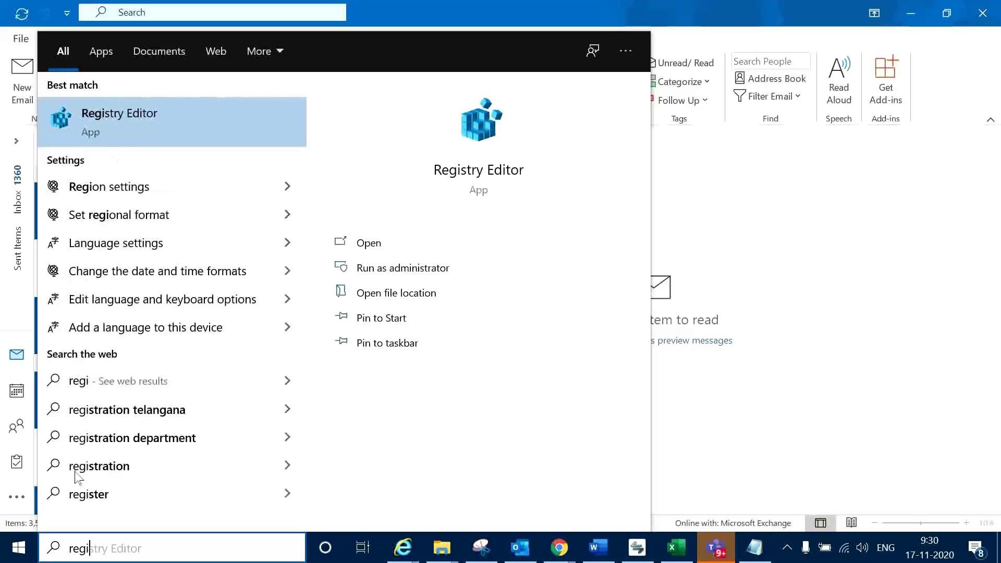
pyautogui.press('BackSpace')
pyautogui.write('edi')
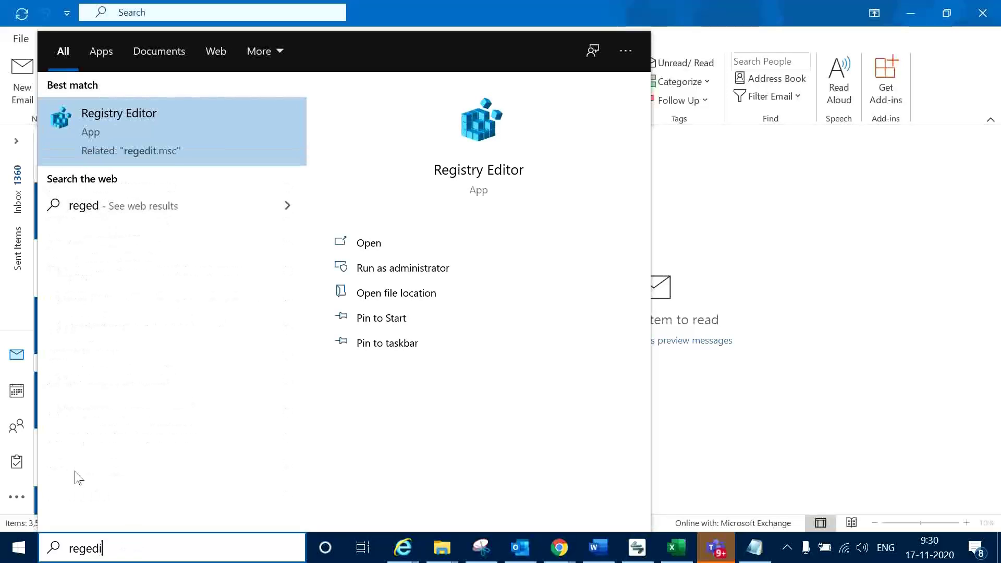
pyautogui.click(170, 137)
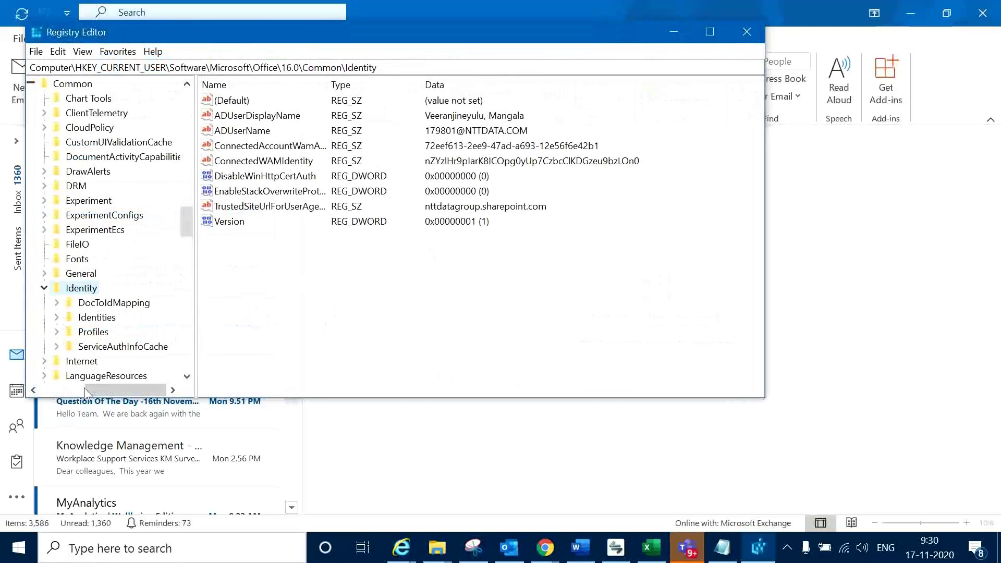
pyautogui.moveTo(85, 394); pyautogui.dragTo(37, 392)
pyautogui.scroll(15, 151, 261)
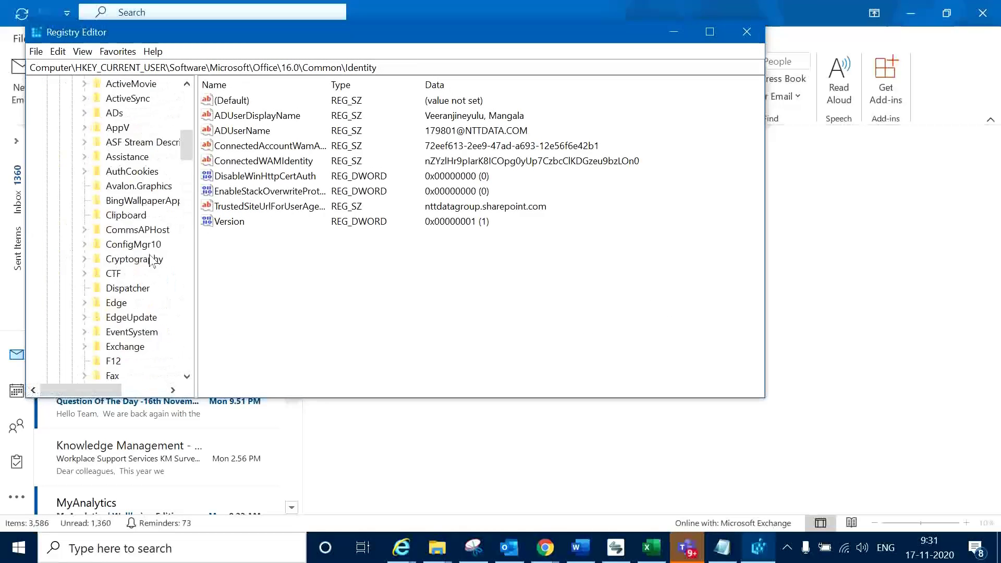
pyautogui.scroll(10, 151, 261)
pyautogui.click(59, 245)
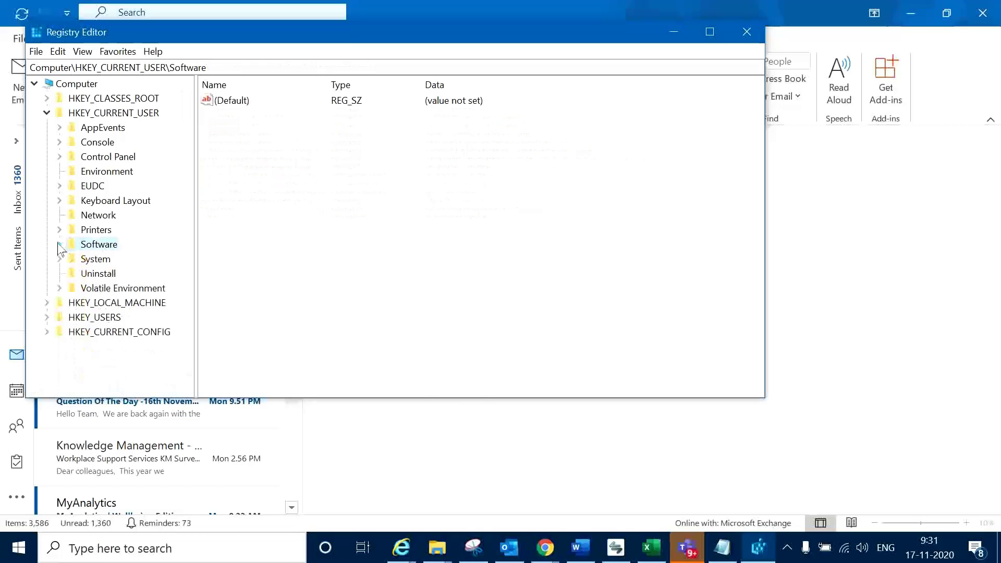
pyautogui.click(59, 245)
# - Collapse the Common, 16.0 and Office keys under HKEY_CURRENT_USER\Software\Microsoft
pyautogui.scroll(-15, 140, 260)
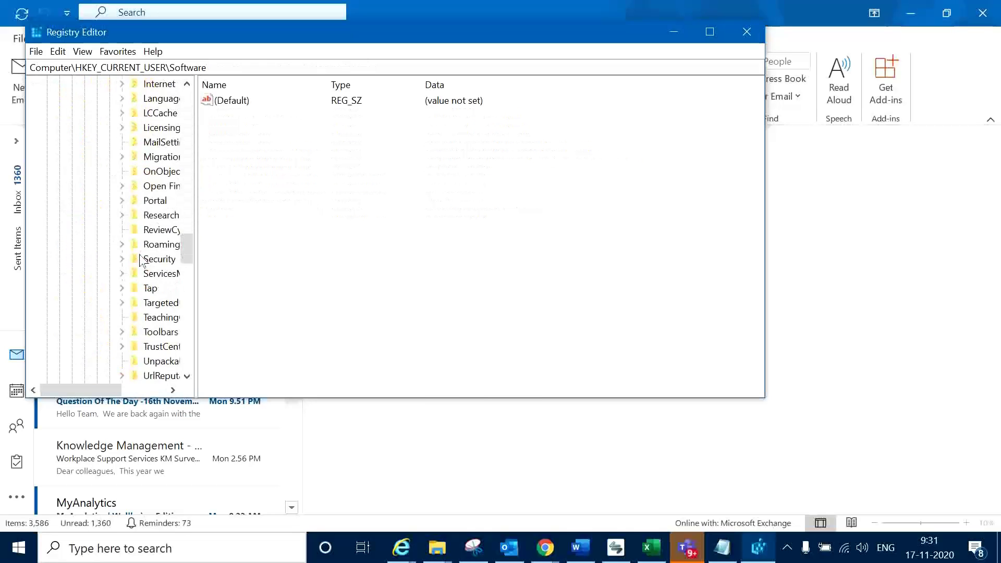
pyautogui.scroll(-20, 140, 260)
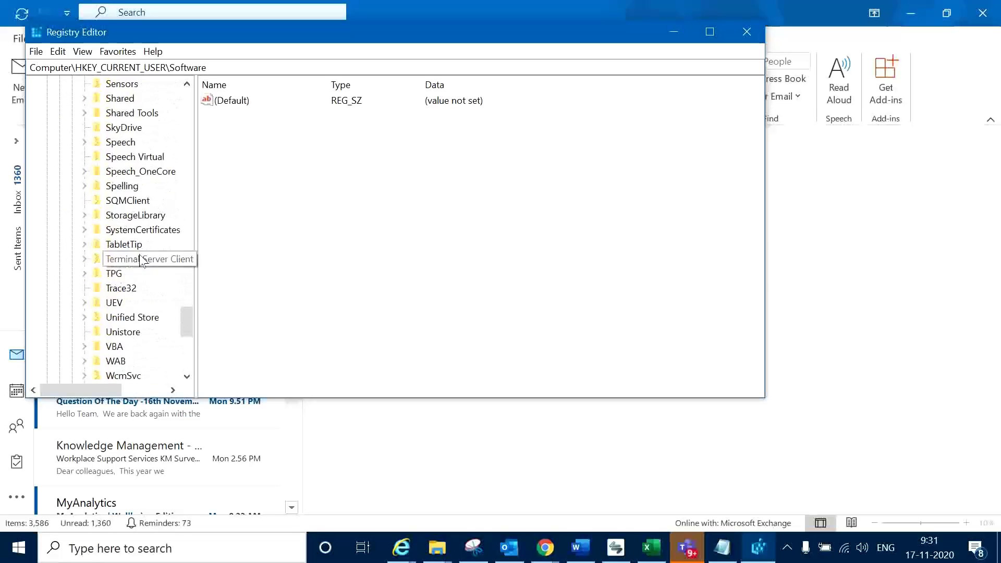
pyautogui.scroll(15, 140, 261)
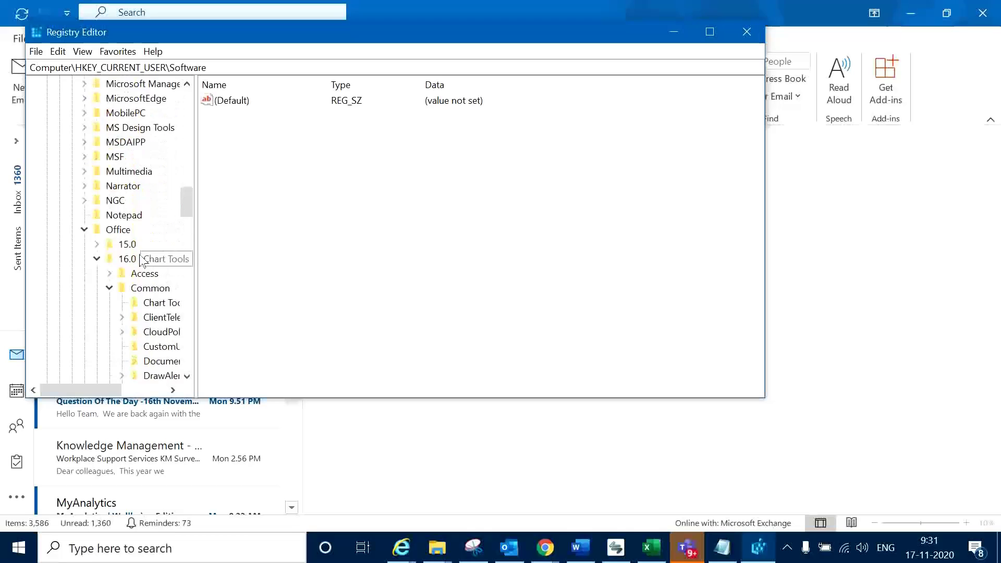
pyautogui.scroll(1, 140, 259)
pyautogui.click(109, 332)
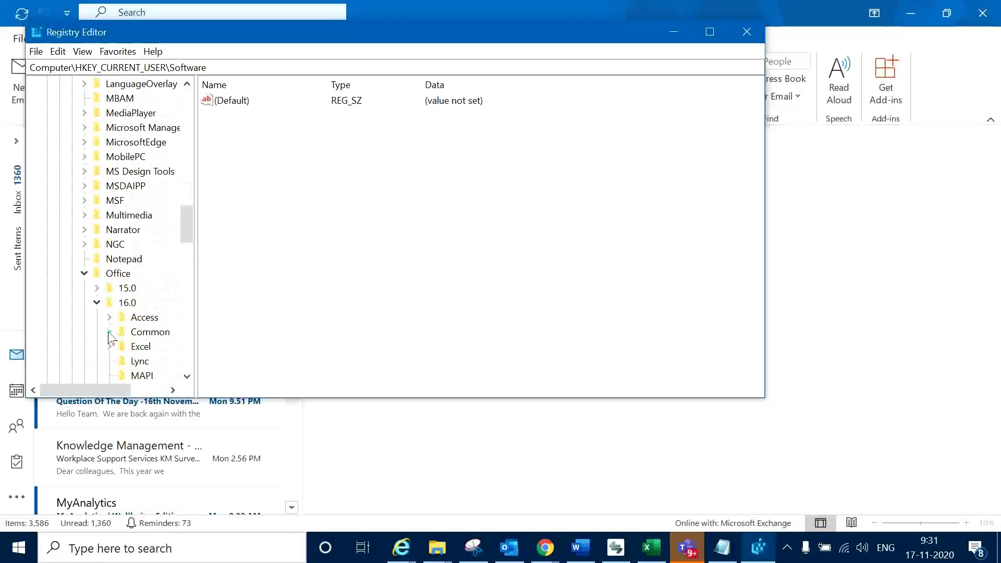
pyautogui.click(96, 303)
pyautogui.click(84, 273)
# - Collapse the Microsoft, Software and HKEY_CURRENT_USER keys so only the root hives are listed
pyautogui.scroll(3, 87, 286)
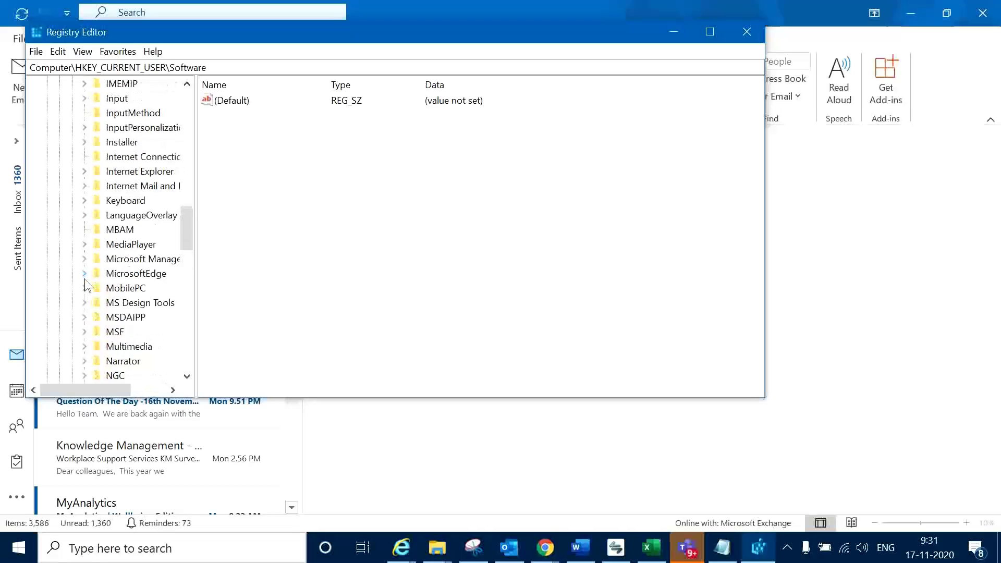
pyautogui.scroll(15, 87, 285)
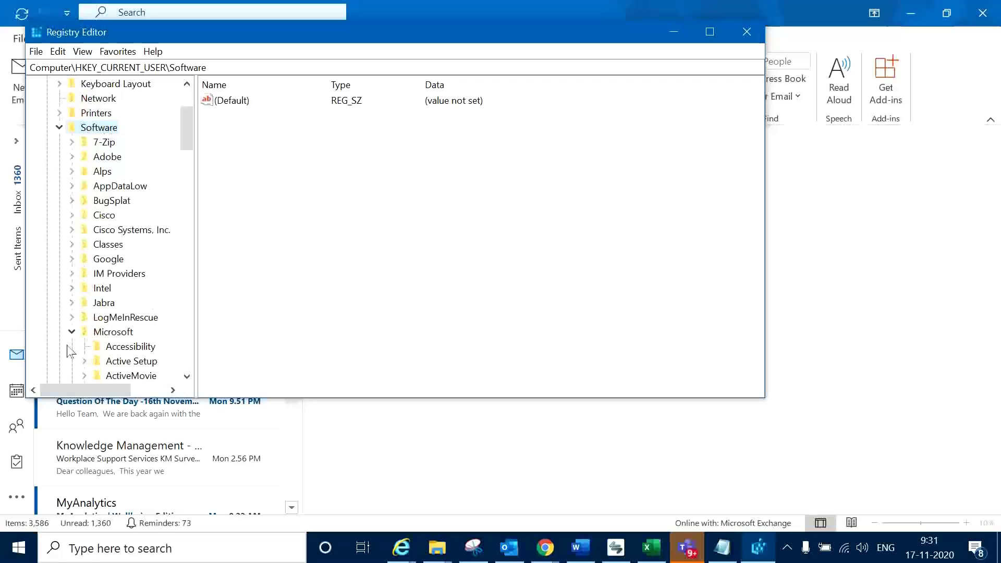
pyautogui.click(72, 331)
pyautogui.scroll(3, 88, 229)
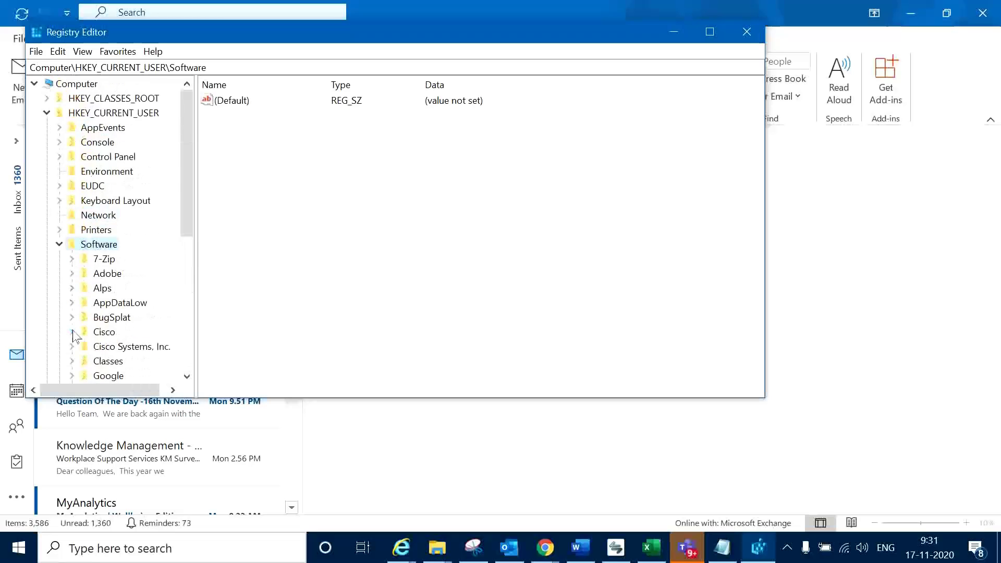
pyautogui.click(59, 245)
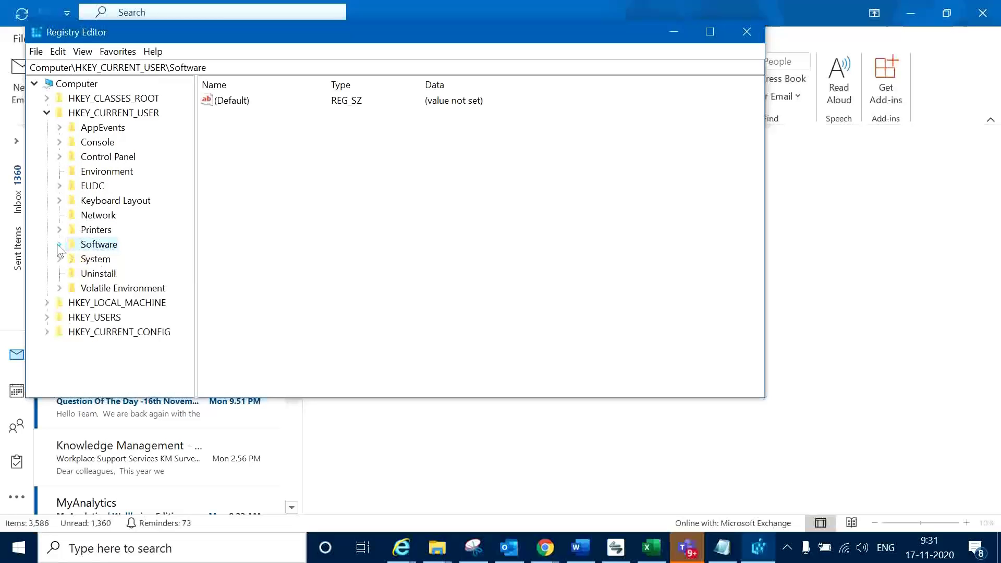
pyautogui.click(47, 113)
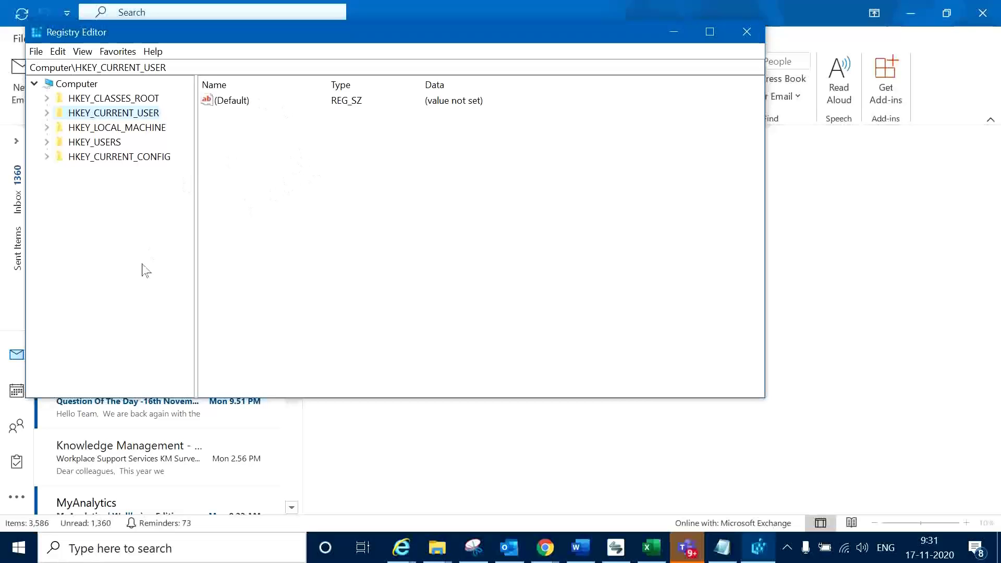
# - Expand HKEY_CURRENT_USER, its Software key and the Microsoft key inside it
pyautogui.click(47, 113)
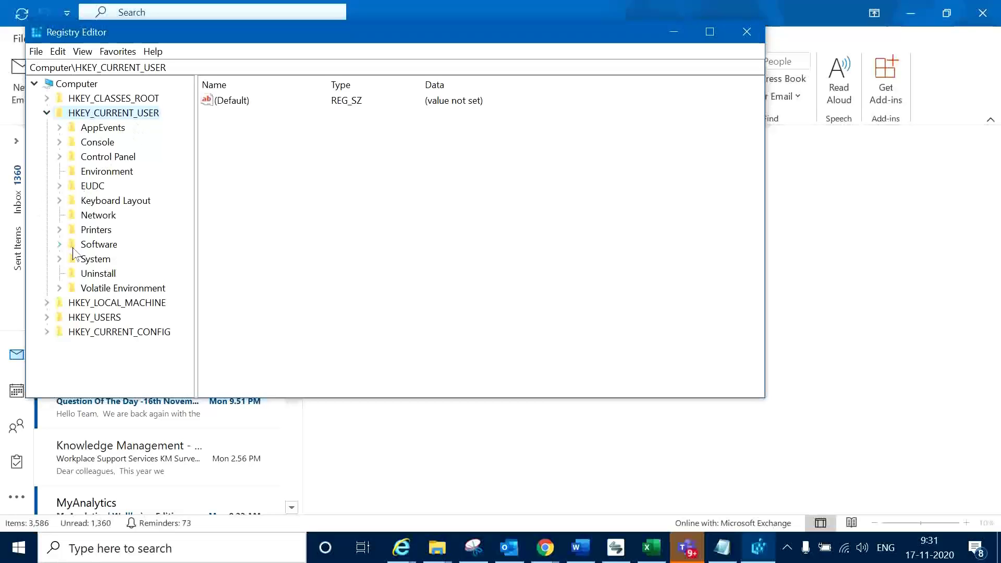
pyautogui.click(55, 242)
pyautogui.click(60, 245)
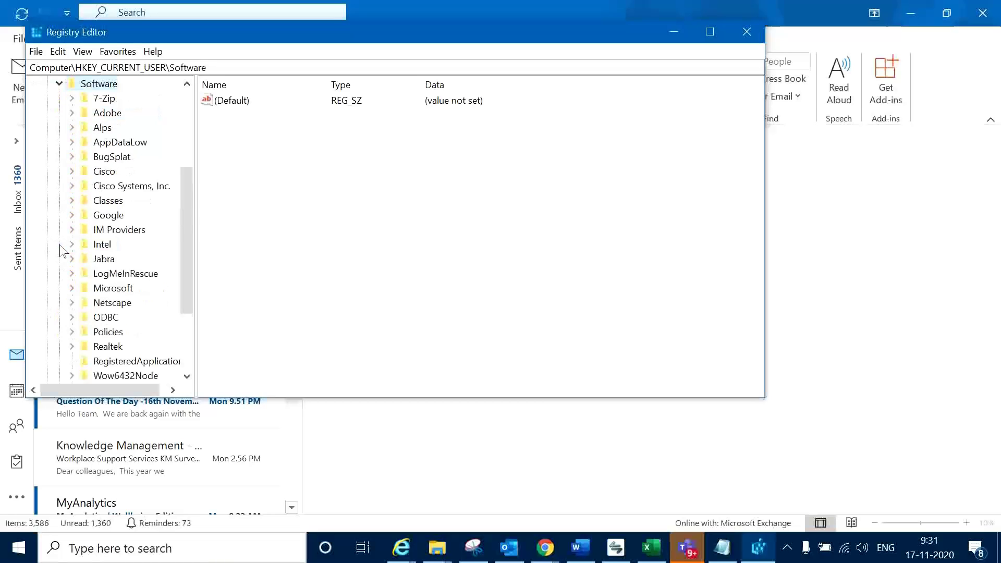
pyautogui.scroll(-3, 61, 251)
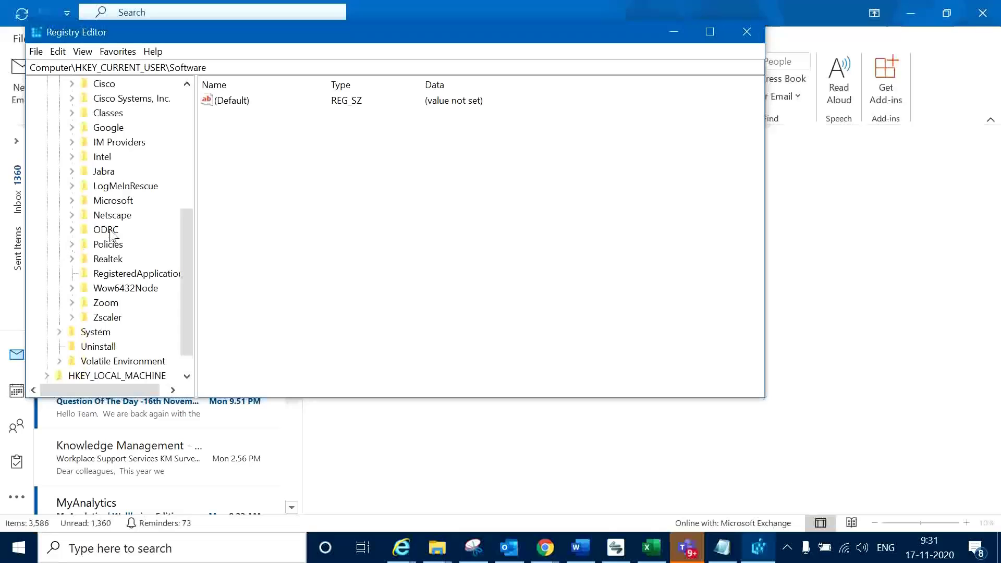
pyautogui.click(72, 200)
# - Check the registry path in the Notepad notes and expand Office, 16.0 and Common under the Microsoft key
pyautogui.scroll(-1, 96, 282)
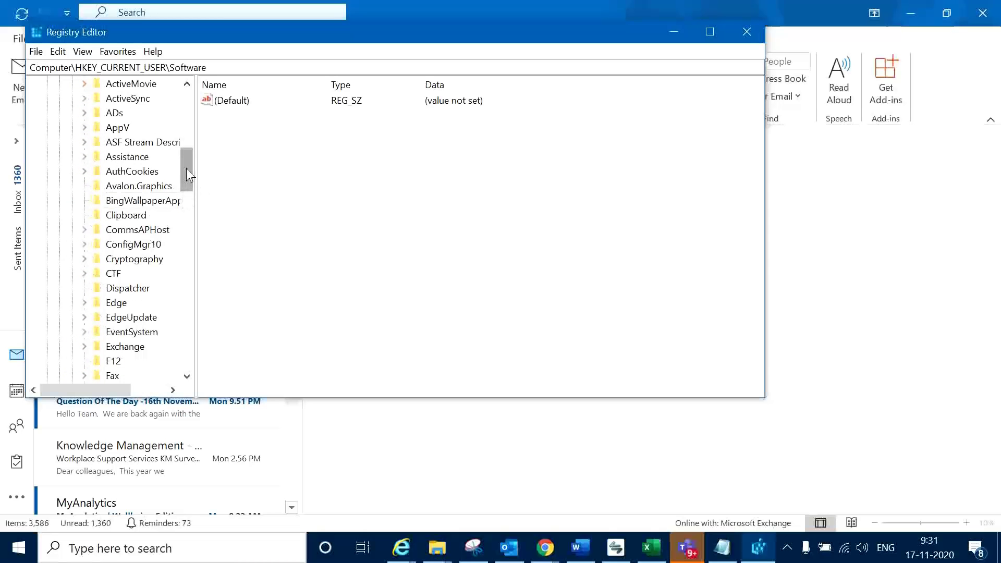
pyautogui.moveTo(186, 168)
pyautogui.mouseDown()
pyautogui.moveTo(197, 261)
pyautogui.moveTo(190, 198)
pyautogui.moveTo(199, 170)
pyautogui.mouseUp()
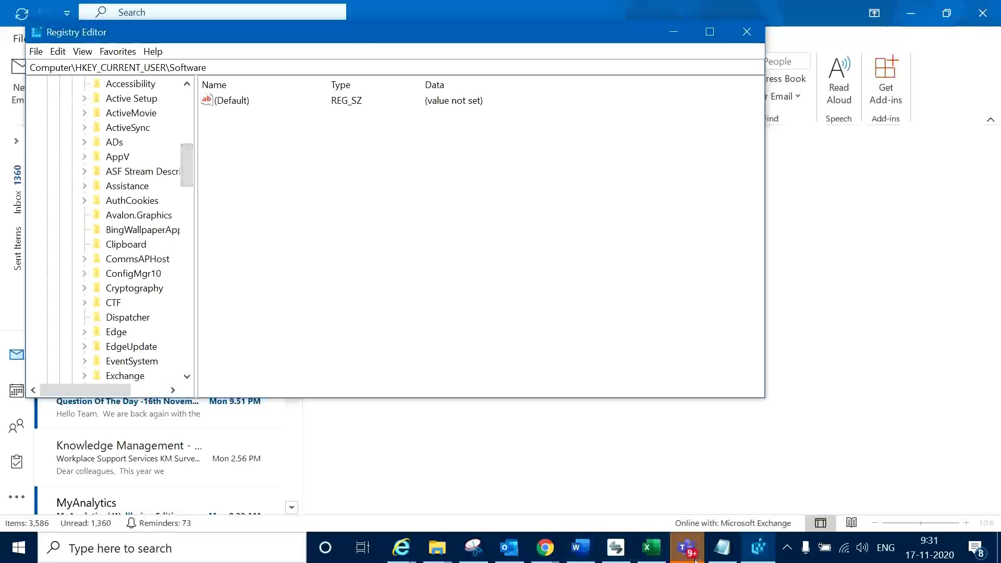
pyautogui.click(724, 554)
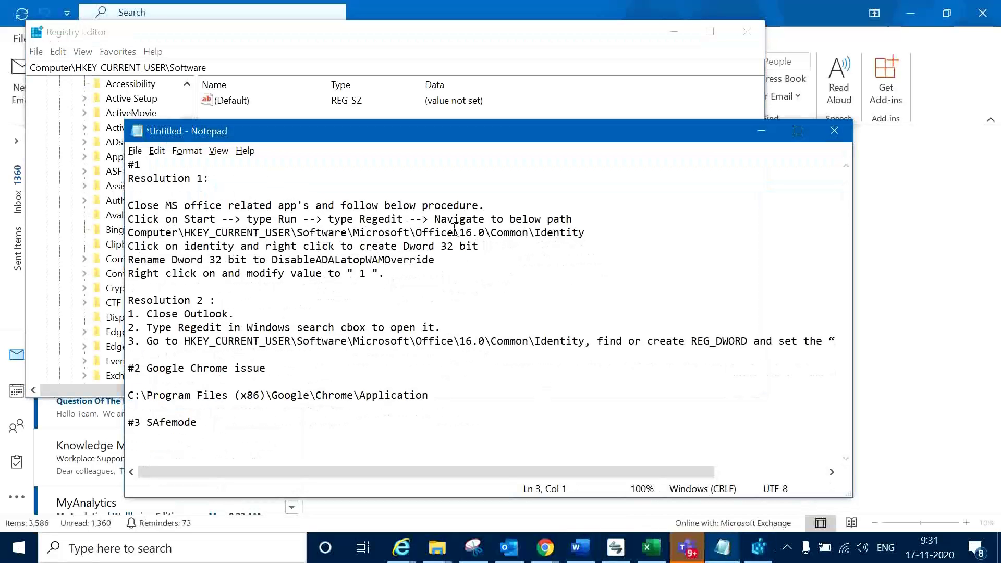
pyautogui.click(111, 253)
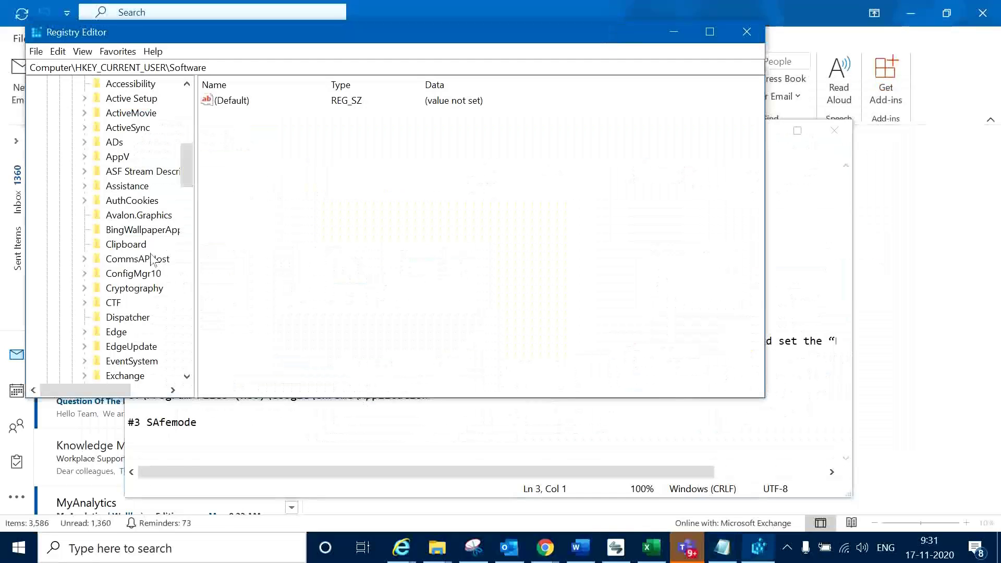
pyautogui.click(110, 244)
pyautogui.press('o')
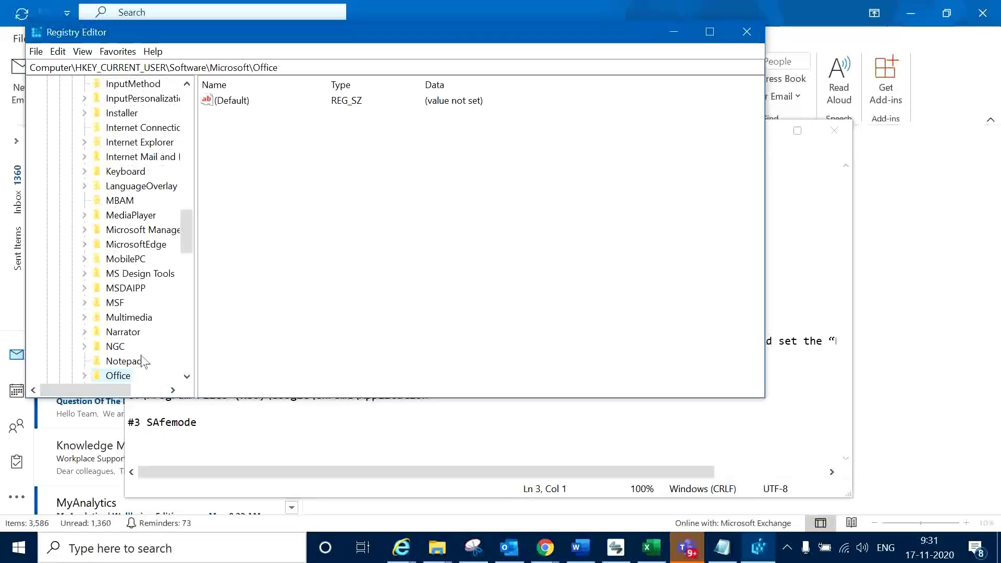
pyautogui.scroll(-1, 120, 334)
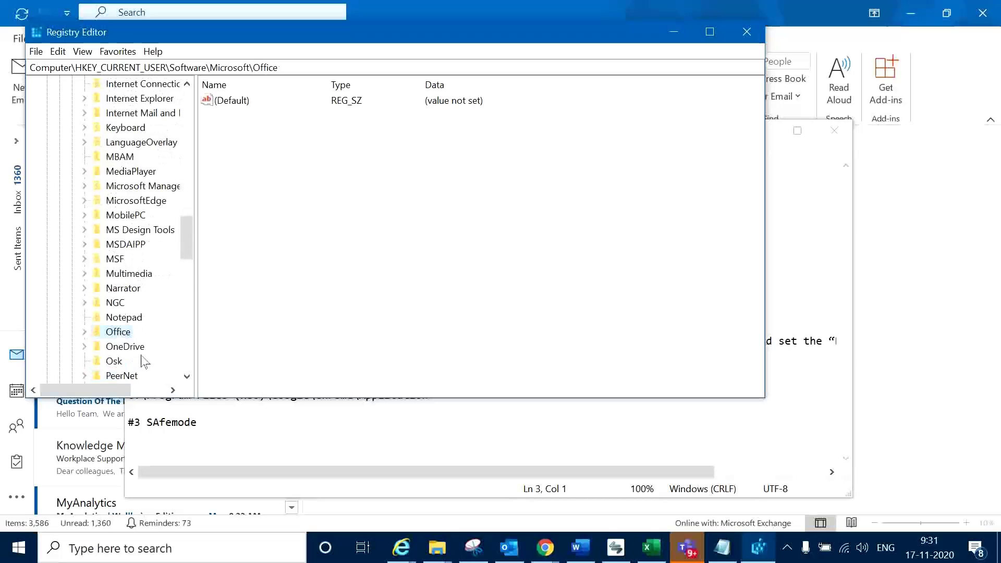
pyautogui.click(84, 332)
pyautogui.click(97, 245)
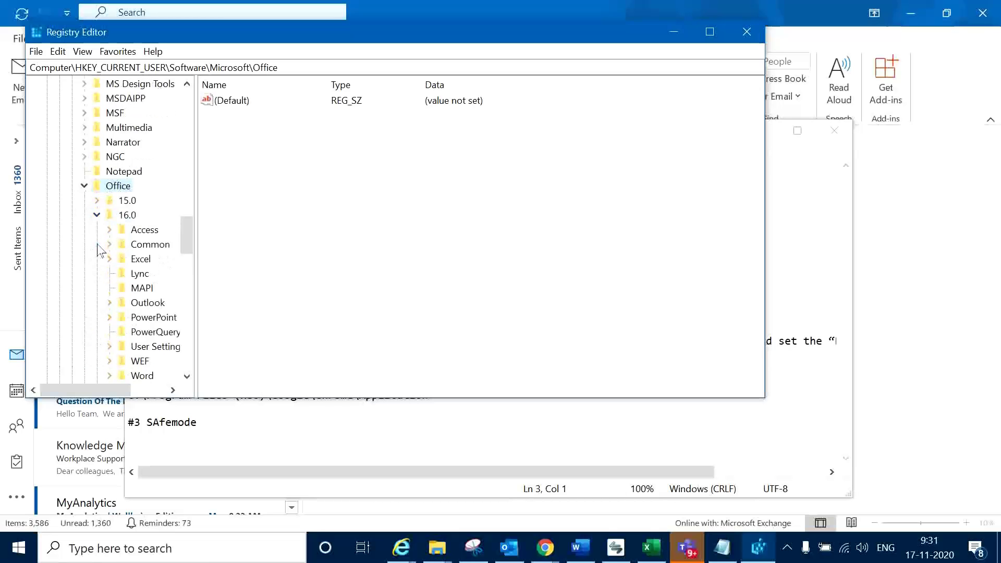
pyautogui.click(109, 244)
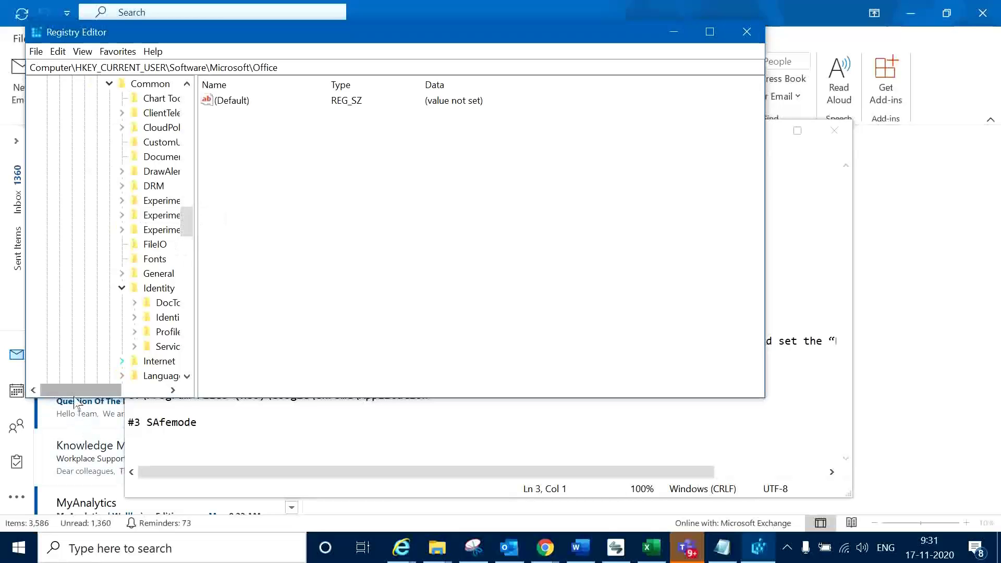
# - Select the Identity key under Office\16.0\Common and create a new DWORD (32-bit) value in it
pyautogui.moveTo(81, 390); pyautogui.dragTo(109, 390)
pyautogui.click(97, 290)
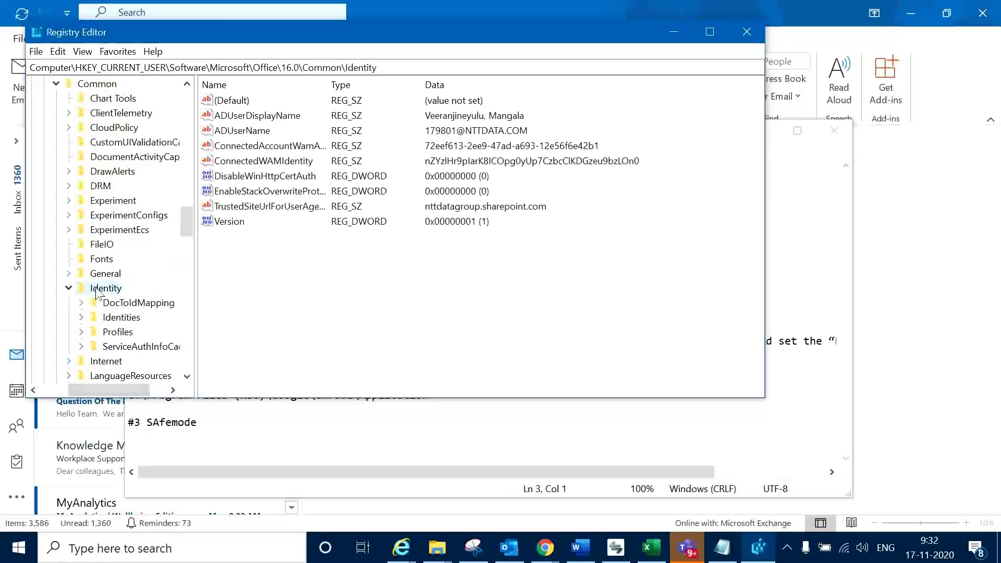
pyautogui.click(520, 280)
pyautogui.rightClick(520, 280)
pyautogui.moveTo(542, 286)
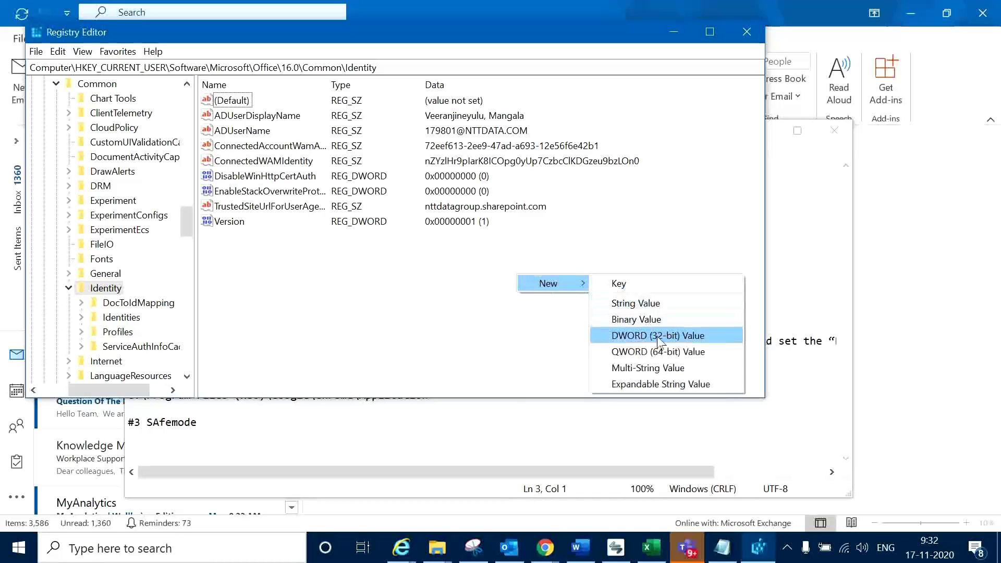
pyautogui.click(680, 340)
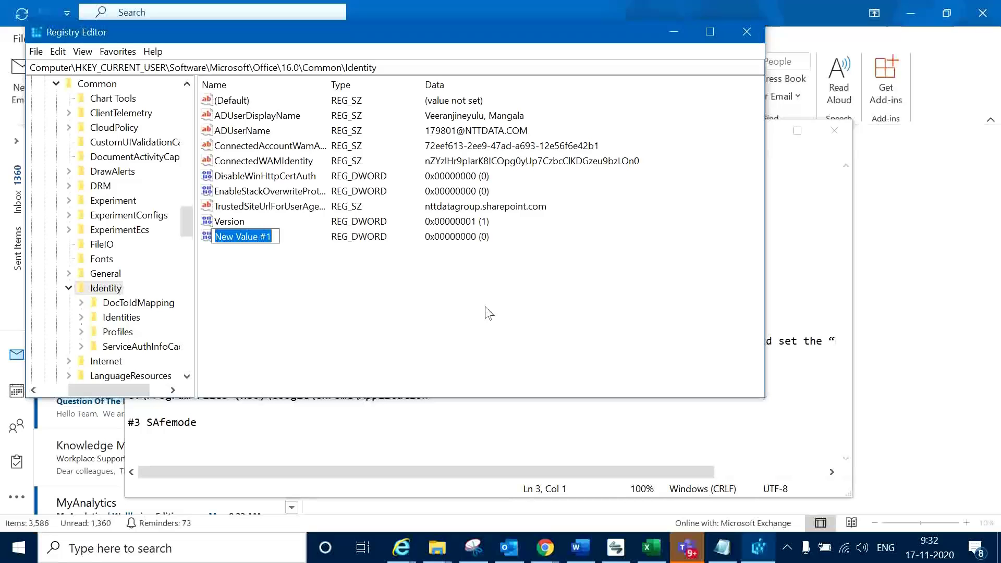
# - Copy the name DisableADALatopWAMOverride from the Notepad notes and rename the new DWORD value to it in Registry Editor
pyautogui.click(722, 548)
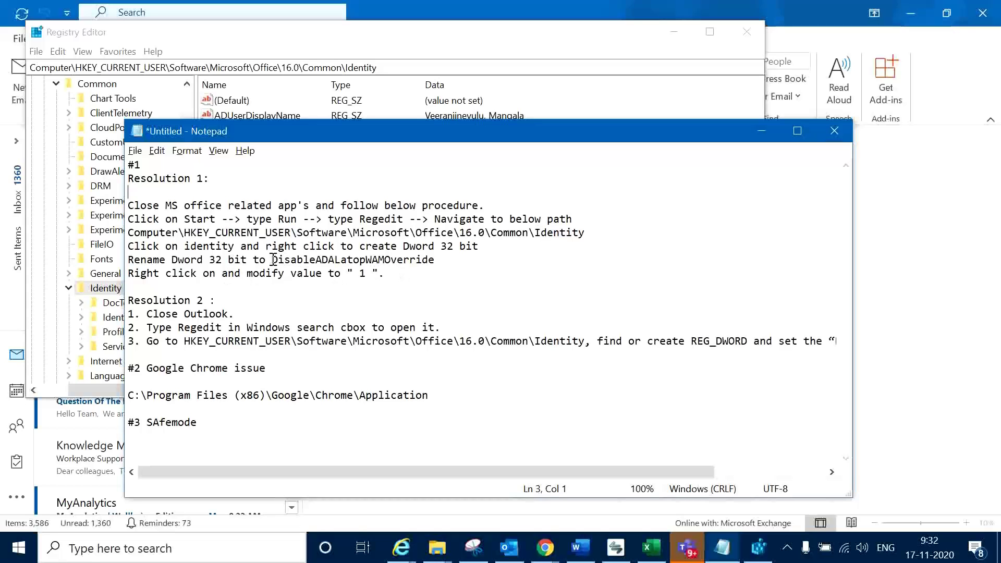
pyautogui.moveTo(273, 259); pyautogui.dragTo(435, 264)
pyautogui.hotkey('ctrl', 'c')
pyautogui.hotkey('alt', 'Tab')
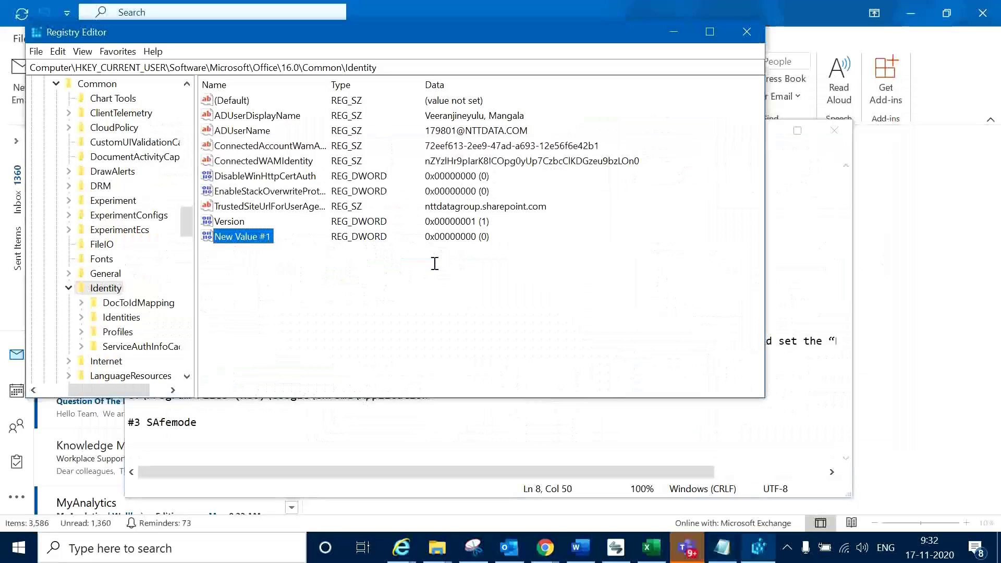
pyautogui.rightClick(257, 233)
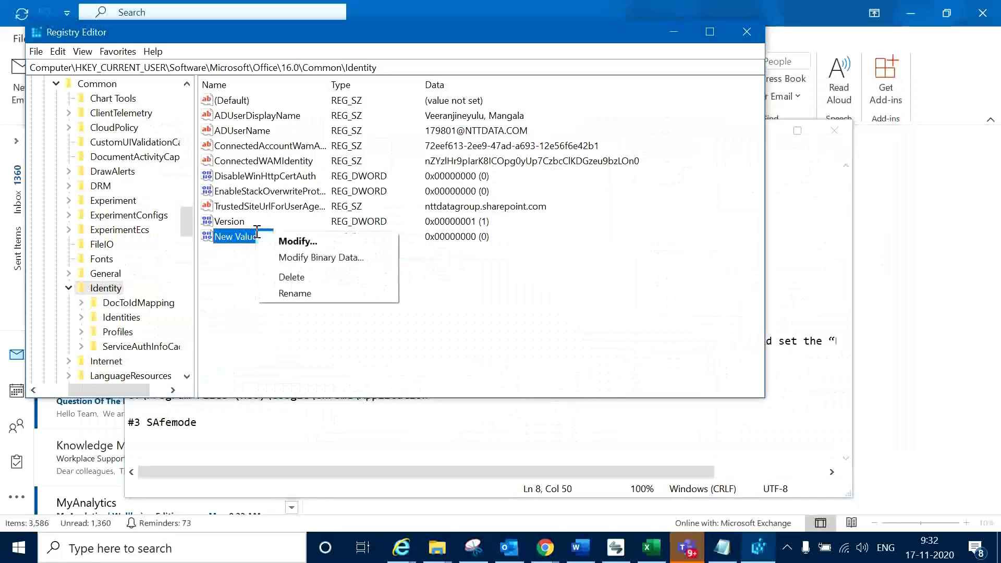
pyautogui.click(302, 291)
pyautogui.hotkey('ctrl', 'v')
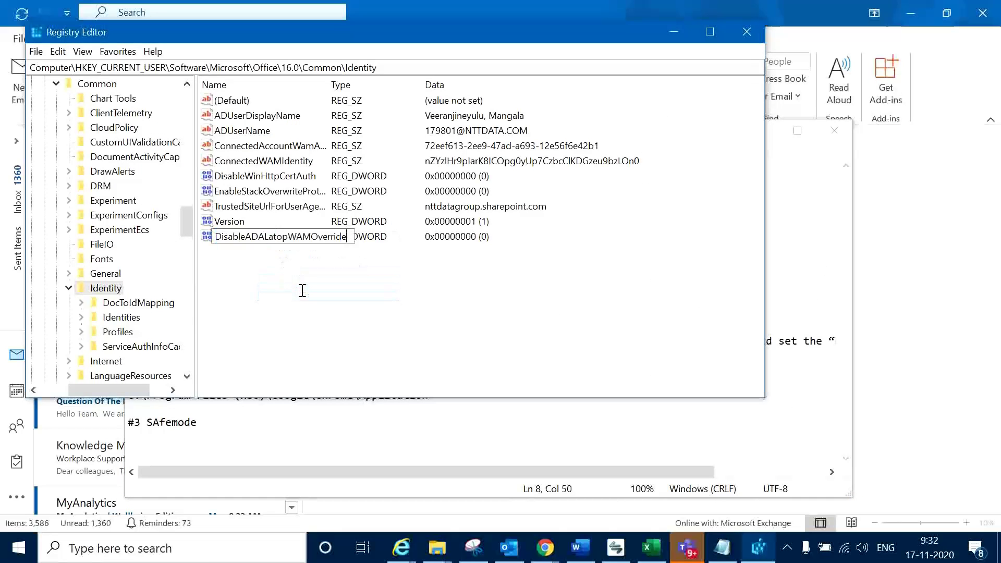
pyautogui.press('Return')
# - Check the required value in the notes and set the value data of DisableADALatopWAMOverride to 1
pyautogui.hotkey('alt', 'Tab')
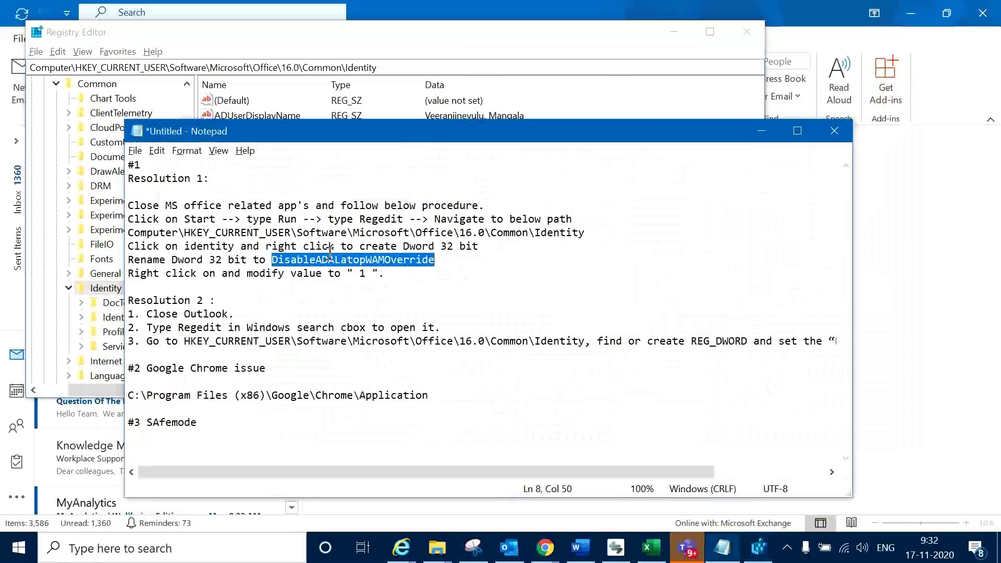
pyautogui.hotkey('alt', 'Tab')
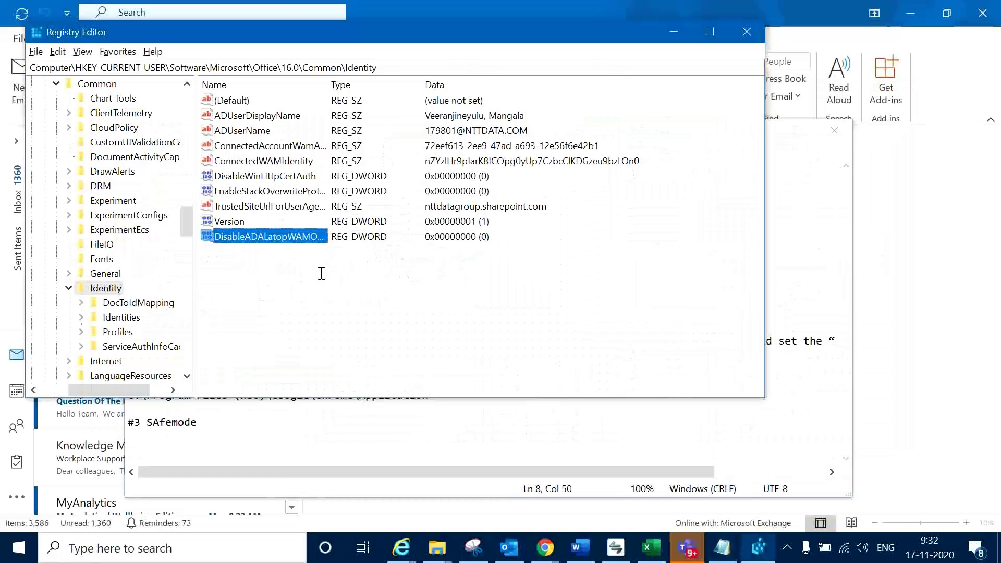
pyautogui.click(267, 234)
pyautogui.rightClick(266, 236)
pyautogui.click(287, 249)
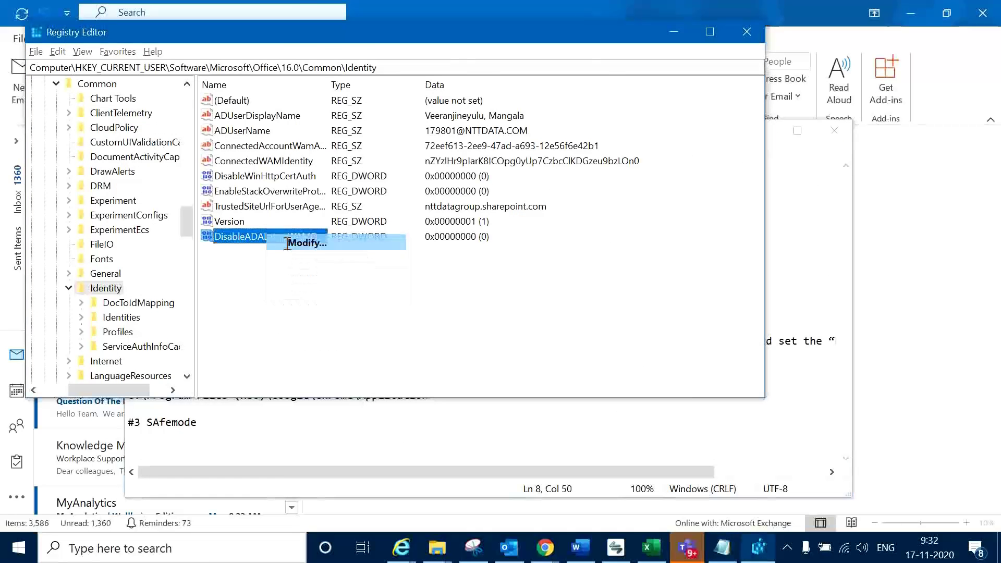
pyautogui.write('1')
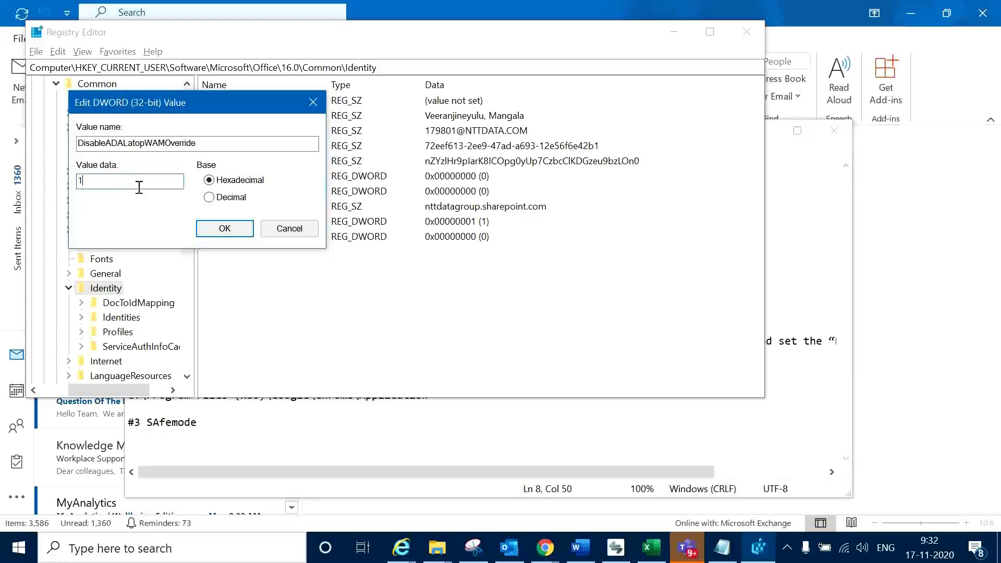
pyautogui.click(225, 228)
pyautogui.click(339, 277)
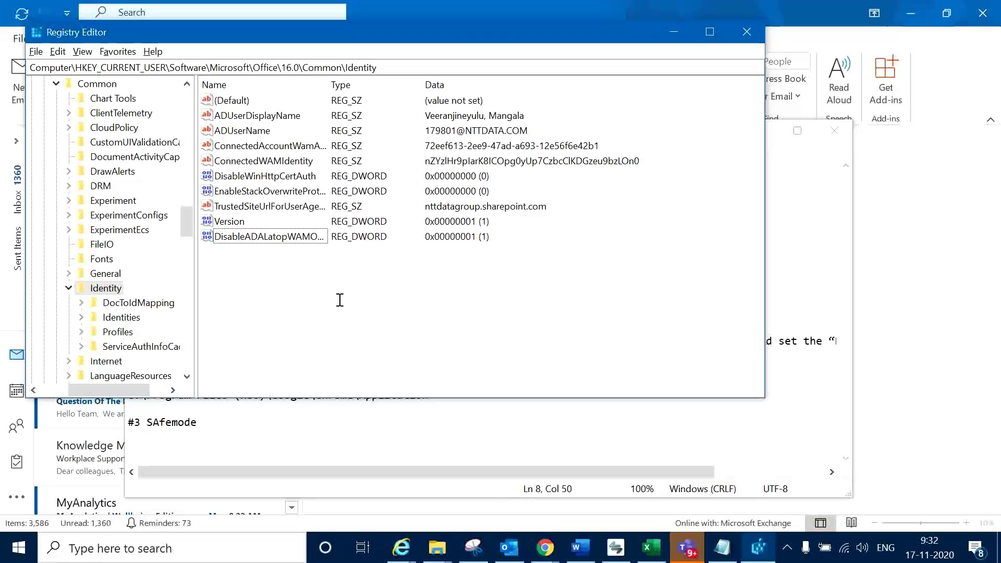
# - Switch to Outlook and minimize its window
pyautogui.click(270, 236)
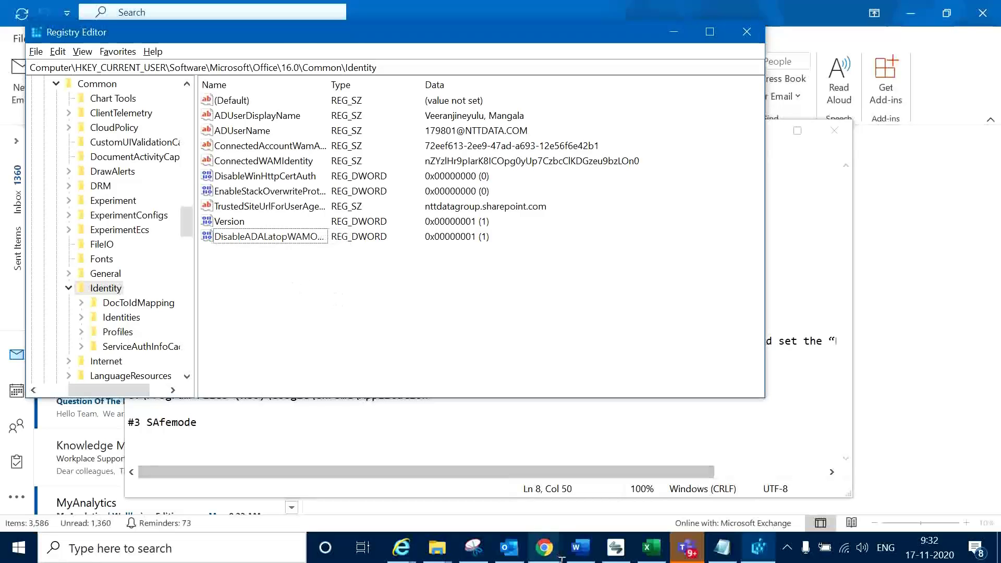
pyautogui.click(509, 547)
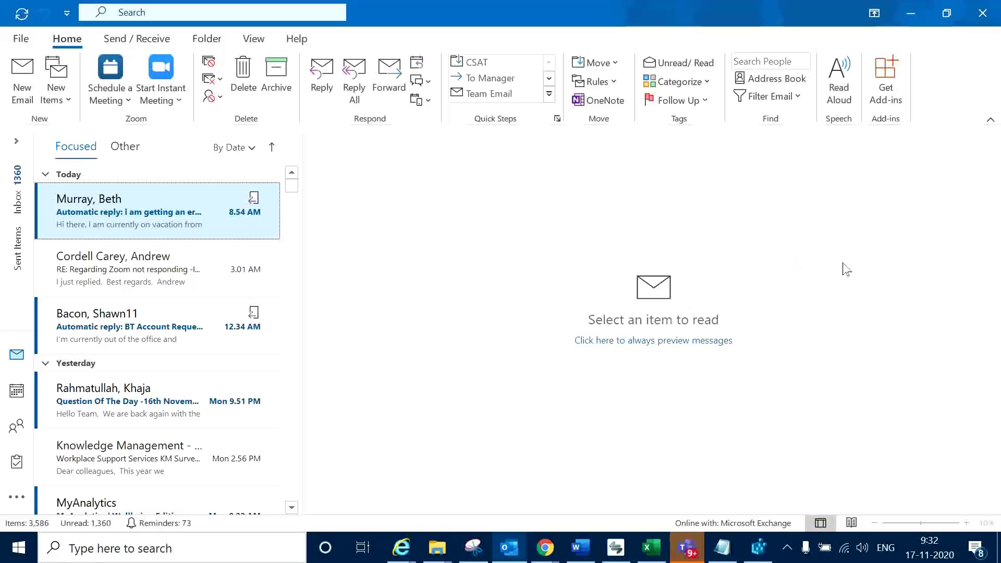
pyautogui.click(912, 11)
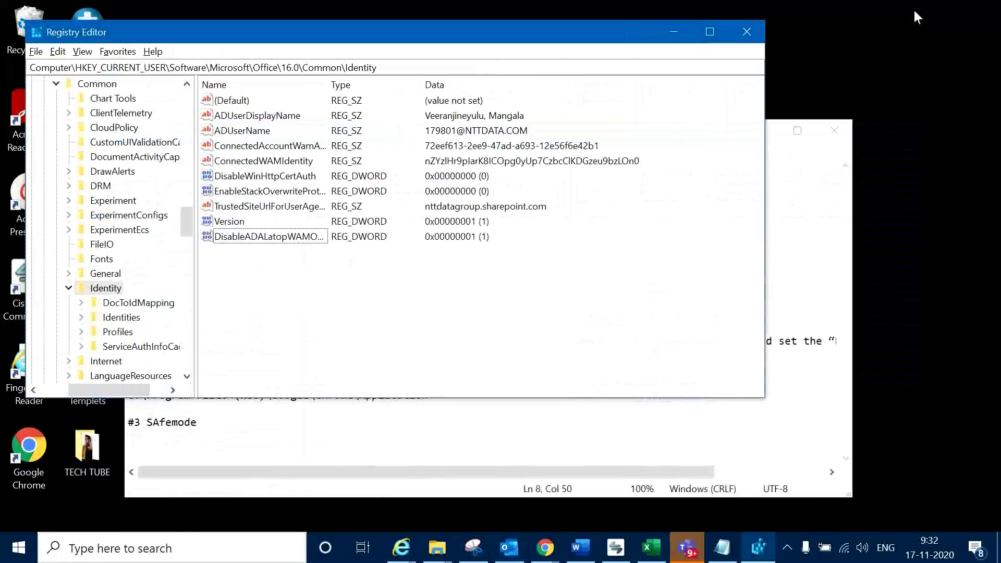
# - Delete the DisableADALatopWAMOverride value from the Identity key
pyautogui.click(271, 239)
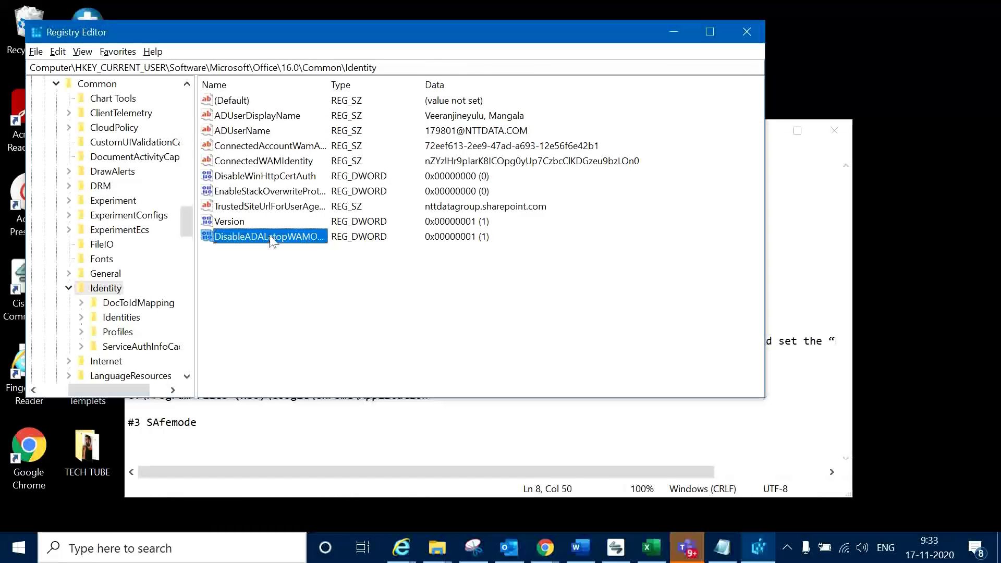
pyautogui.rightClick(271, 240)
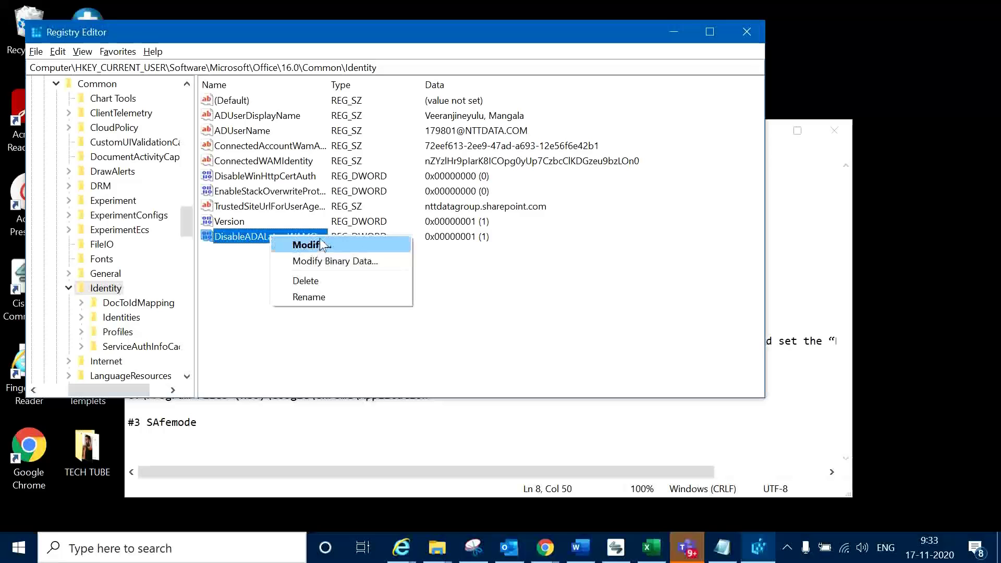
pyautogui.click(328, 280)
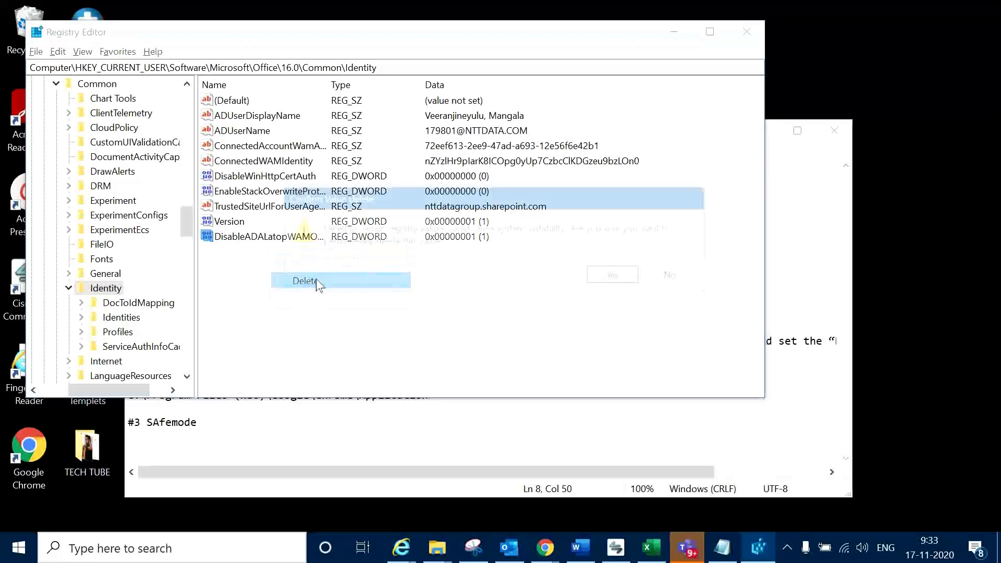
pyautogui.click(631, 282)
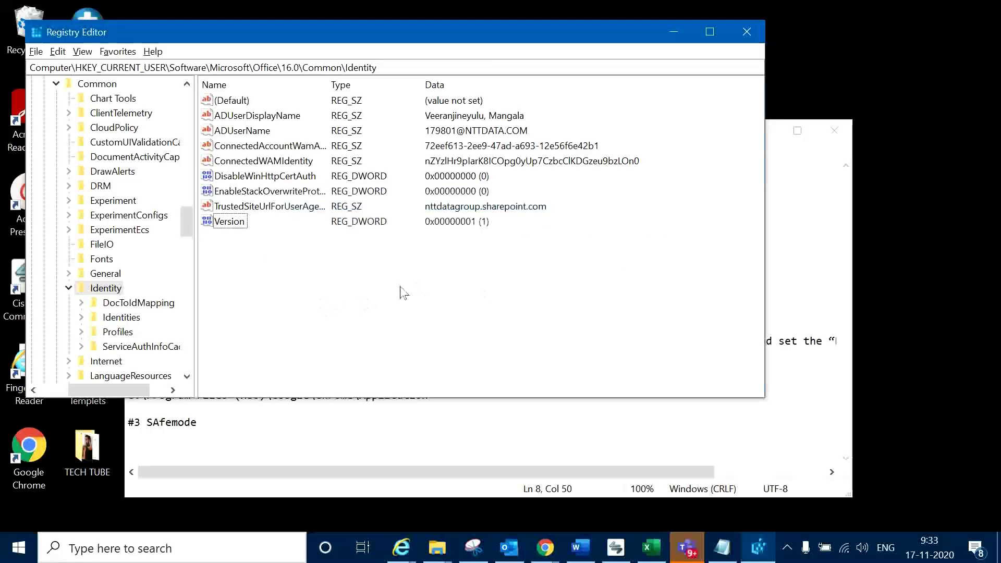
# - Open the Windows Run dialog and launch Registry Editor with regedit
pyautogui.click(18, 547)
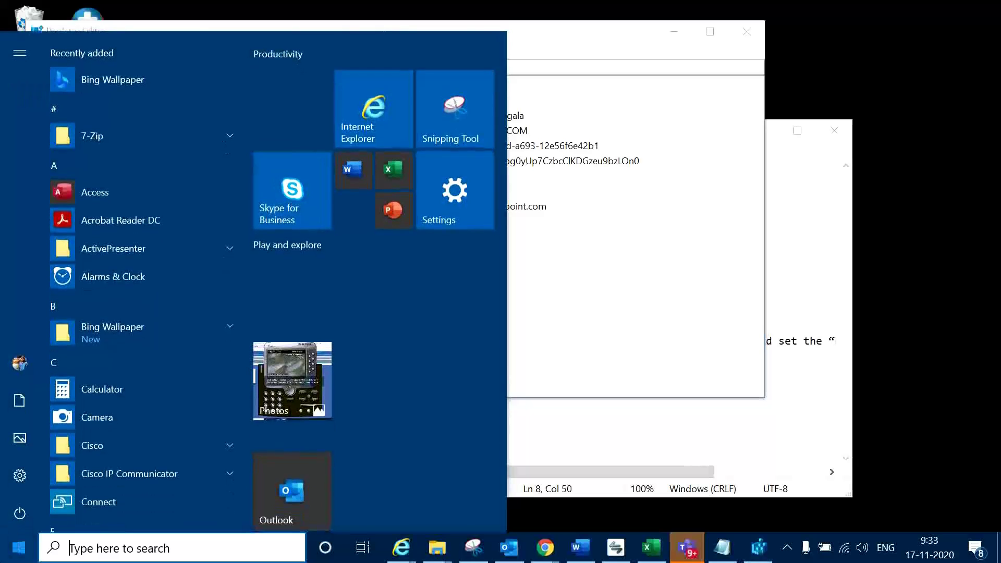
pyautogui.write('run')
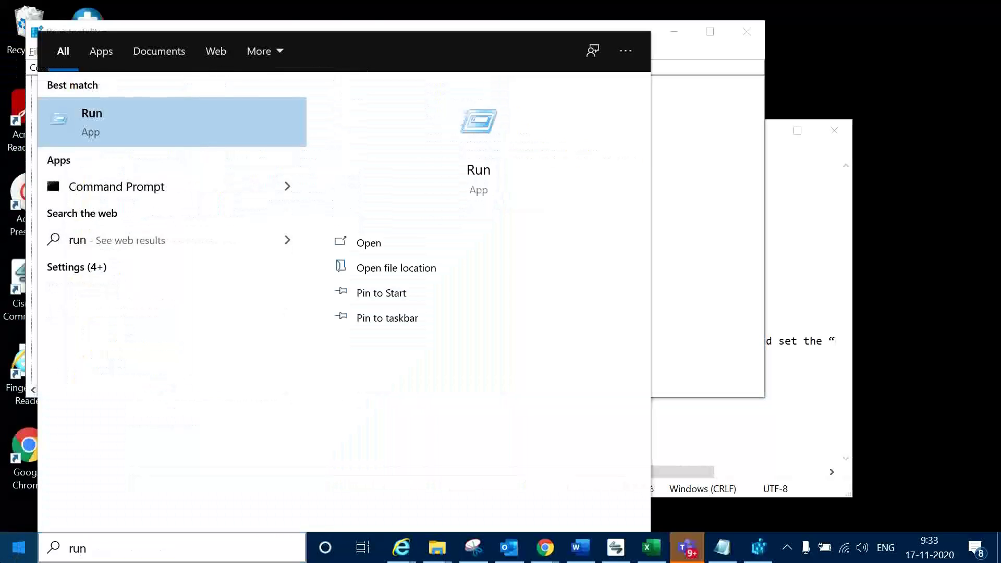
pyautogui.press('Return')
pyautogui.write('reged')
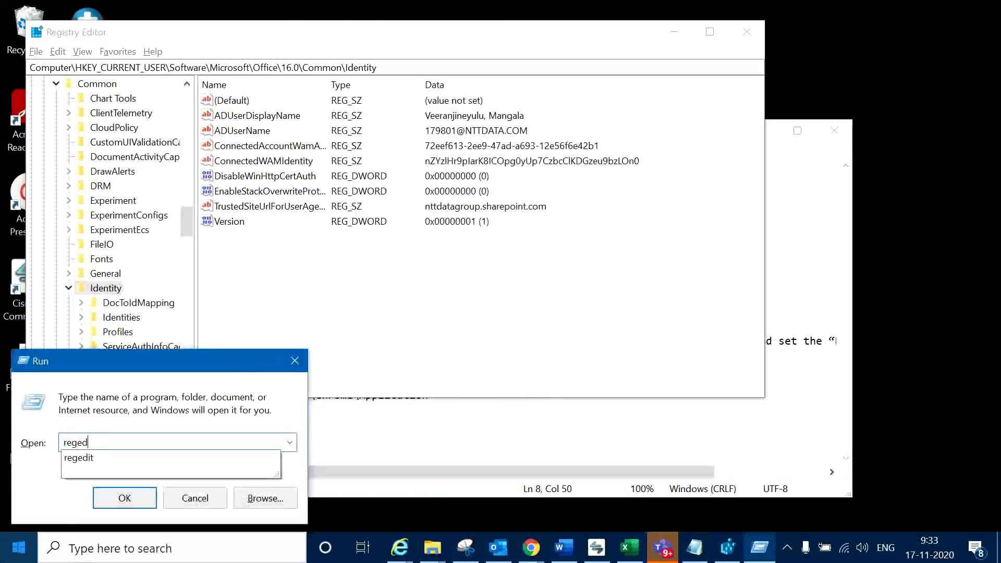
pyautogui.write('it')
pyautogui.press('Return')
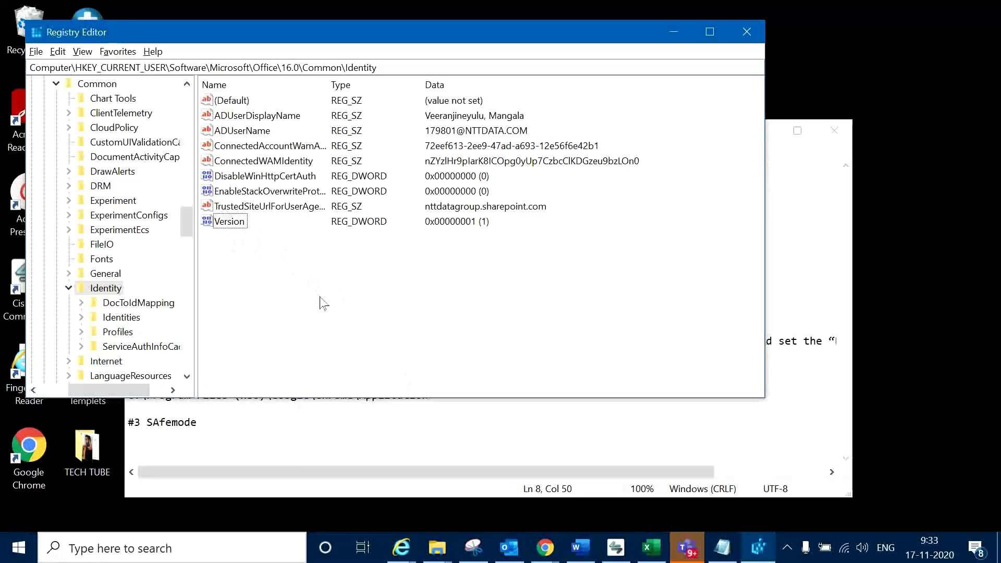
# - Read Resolution 2 in the Notepad notes and select the value name EnableADAL
pyautogui.click(722, 548)
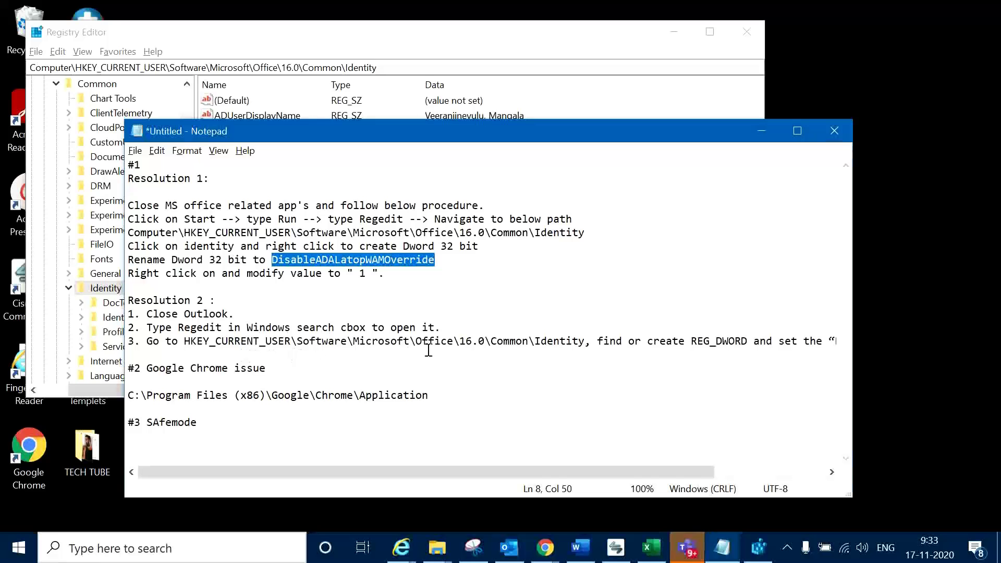
pyautogui.moveTo(498, 475); pyautogui.dragTo(620, 472)
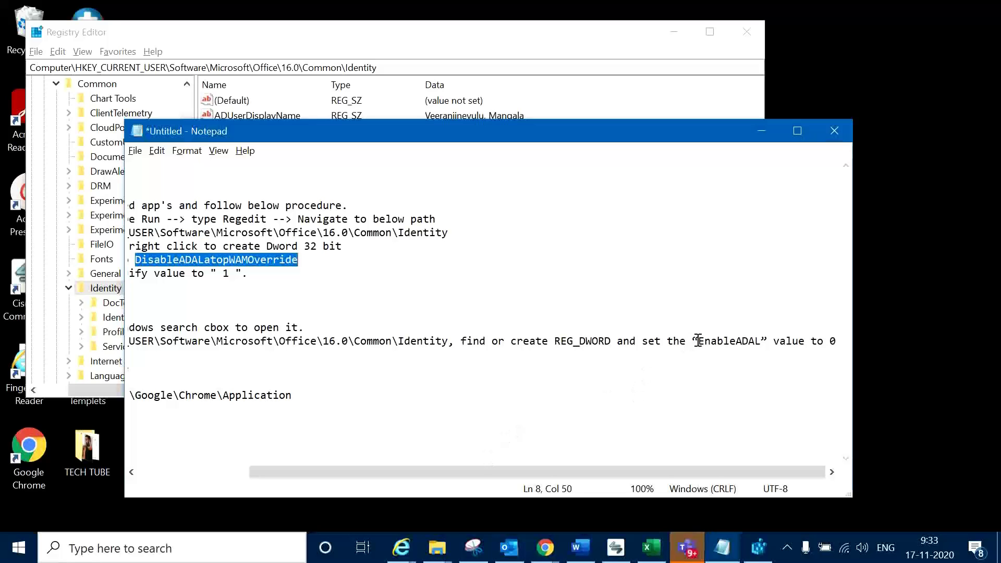
pyautogui.moveTo(698, 341); pyautogui.dragTo(763, 341)
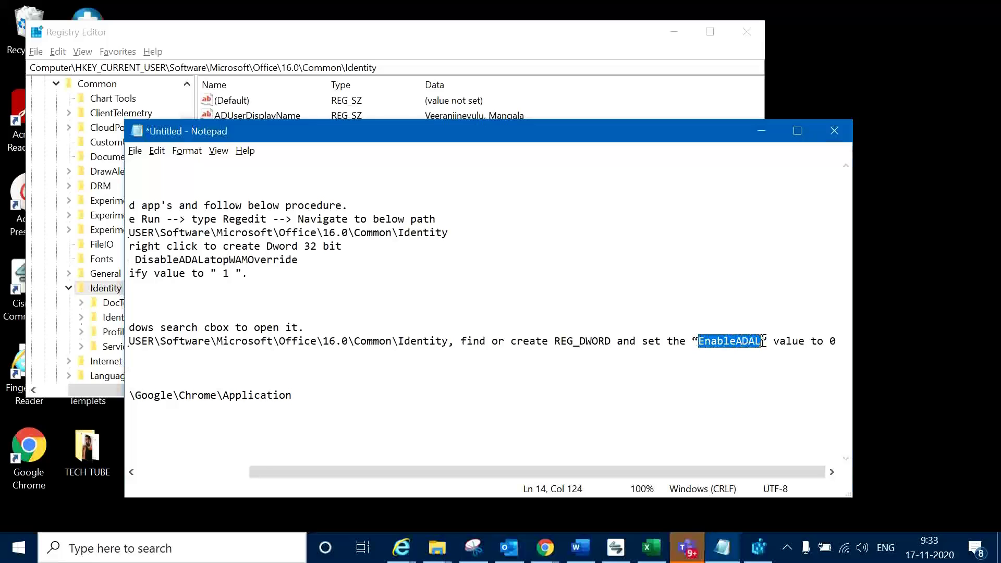
# - Create a DWORD (32-bit) value named EnableADAL in the Identity key and check its required value in the notes
pyautogui.hotkey('alt', 'Tab')
pyautogui.rightClick(459, 298)
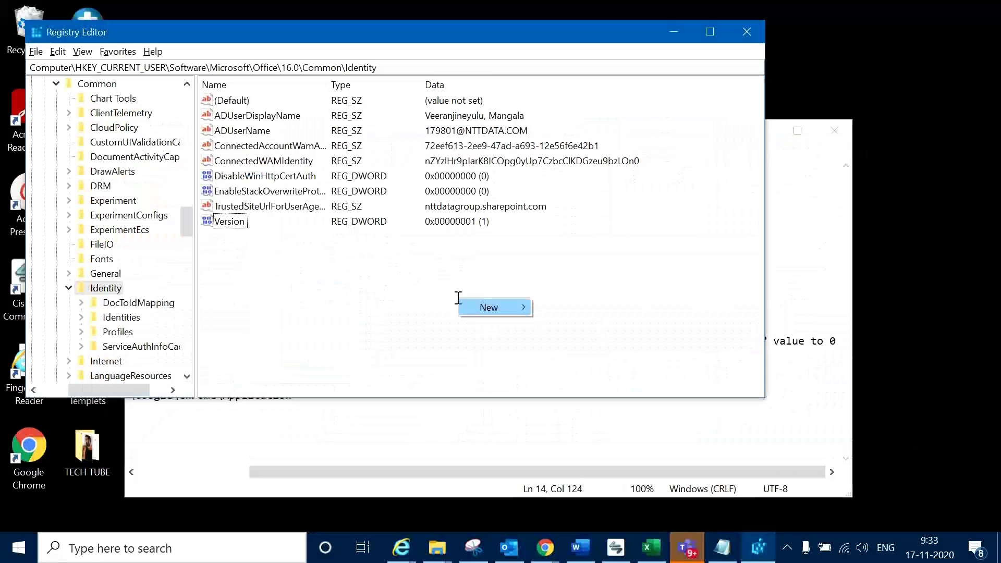
pyautogui.moveTo(487, 307)
pyautogui.click(603, 360)
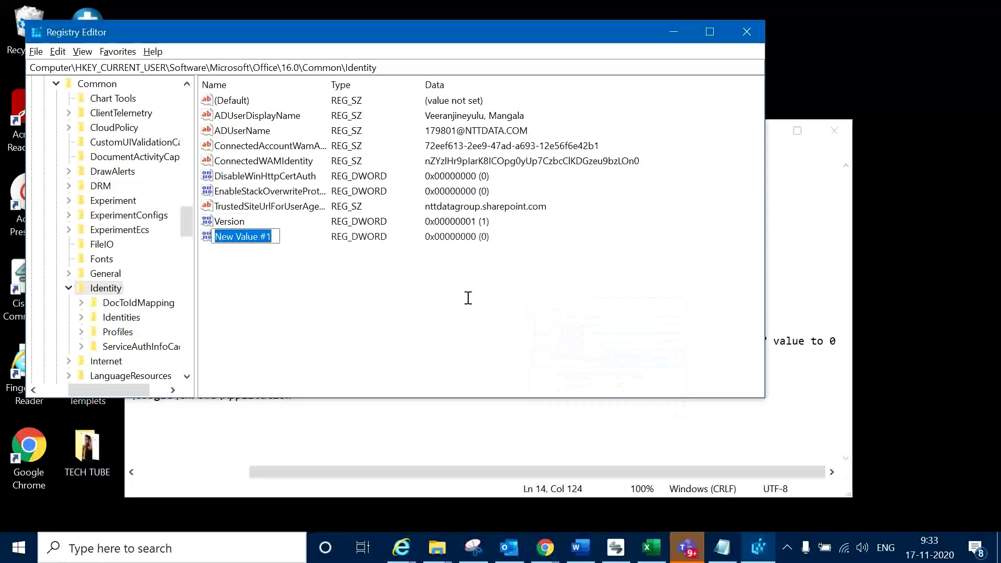
pyautogui.write('EnableADAL')
pyautogui.press('Return')
pyautogui.hotkey('alt', 'Tab')
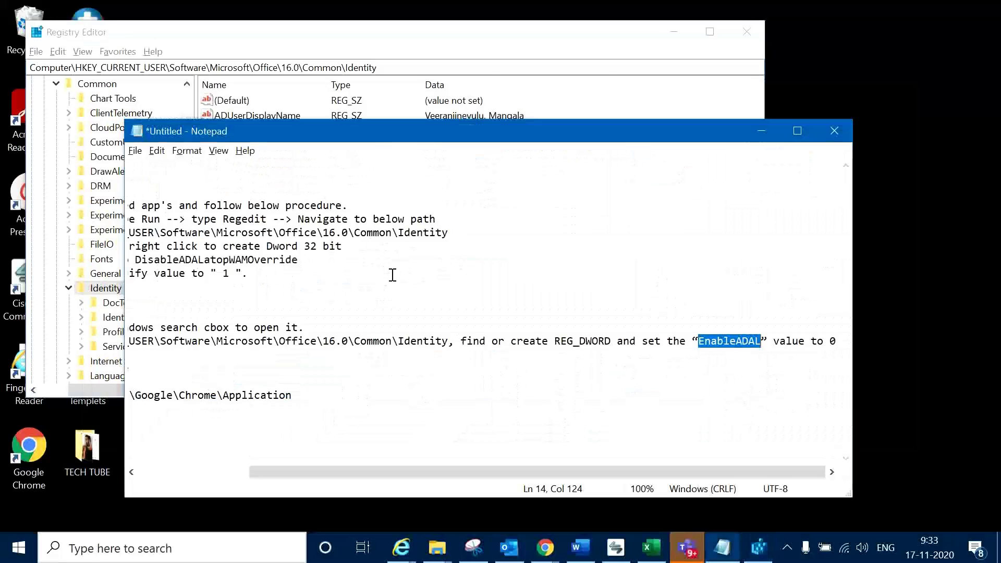
pyautogui.hotkey('alt', 'Tab')
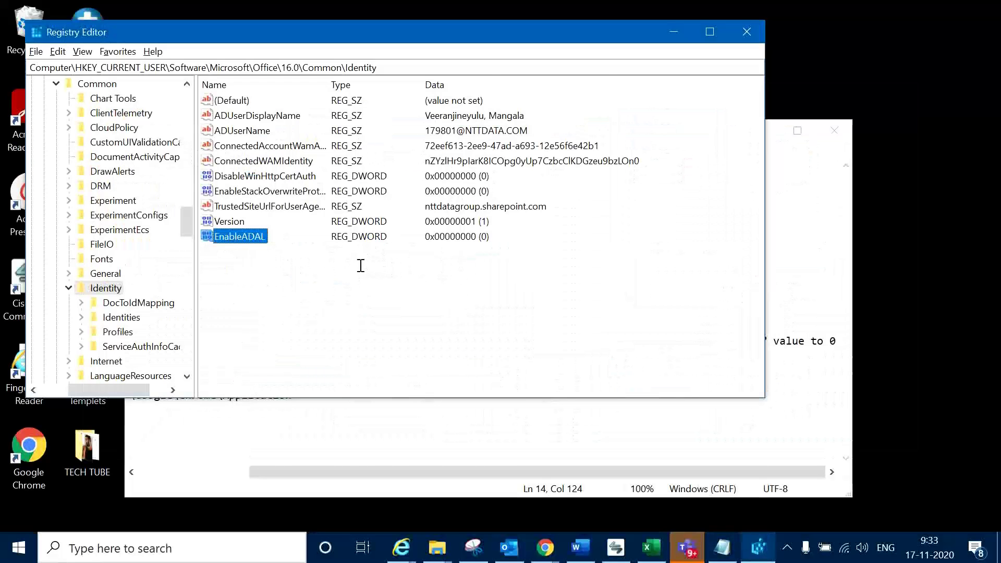
pyautogui.click(360, 266)
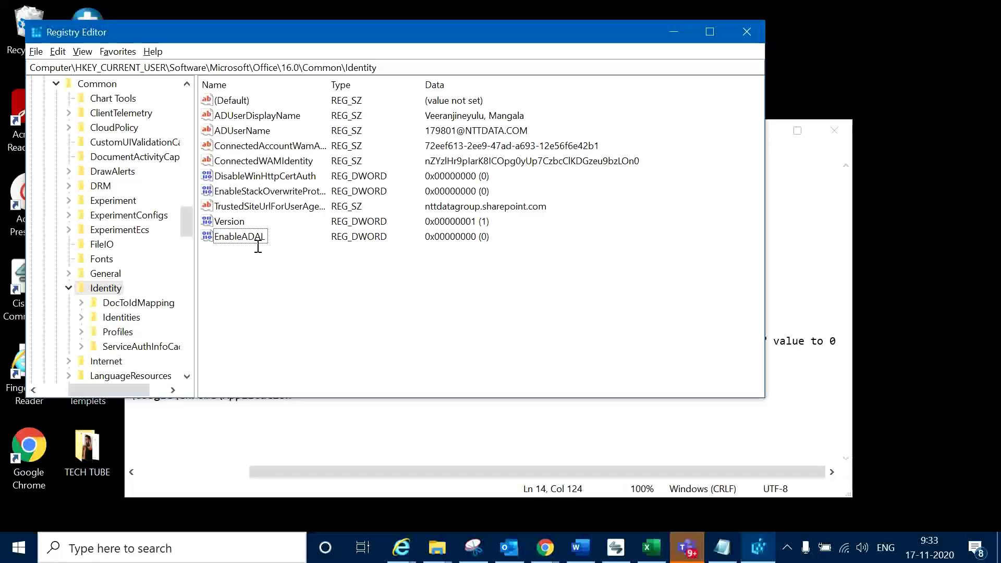
# - Delete the EnableADAL value from the Identity key
pyautogui.press('Return')
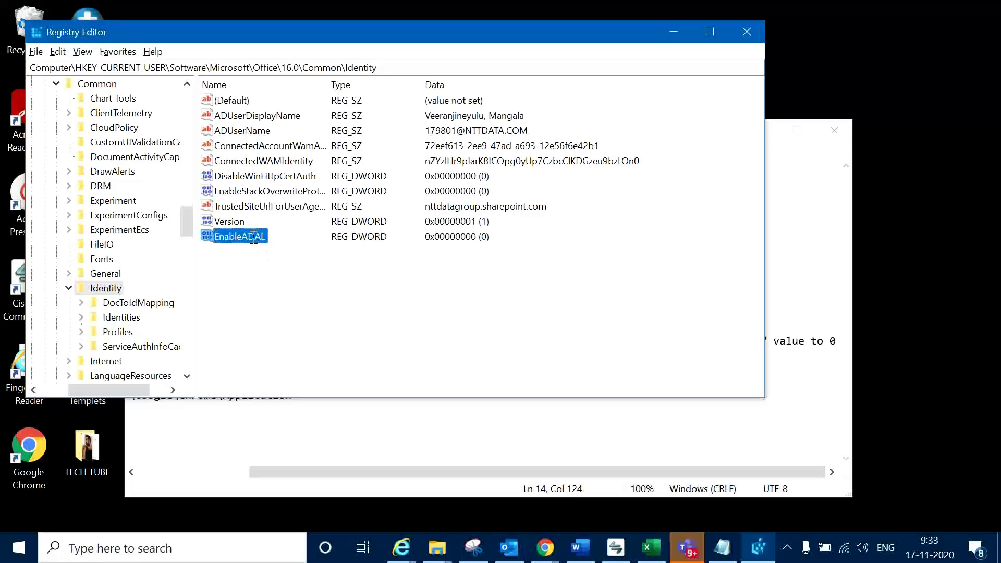
pyautogui.press('Delete')
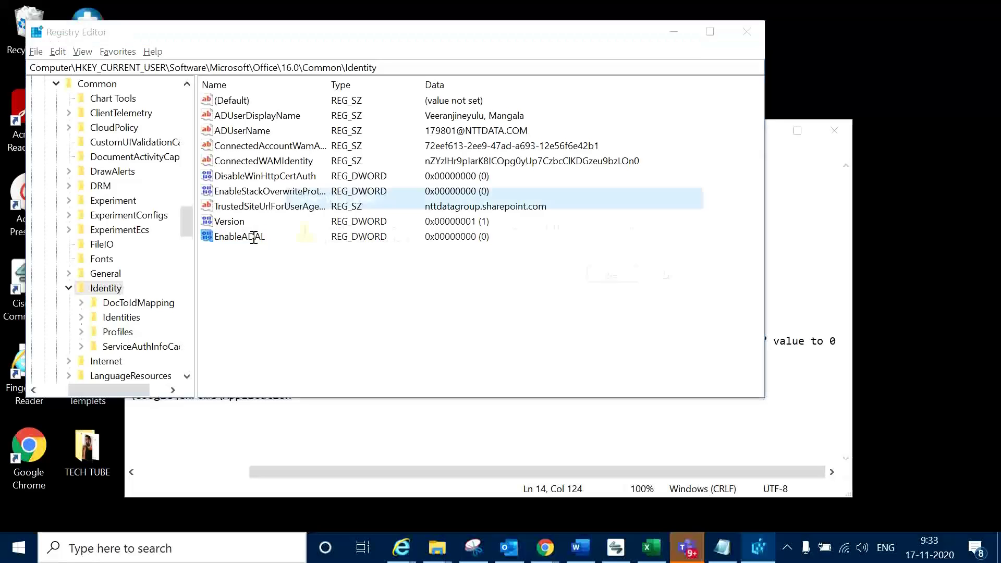
pyautogui.click(618, 277)
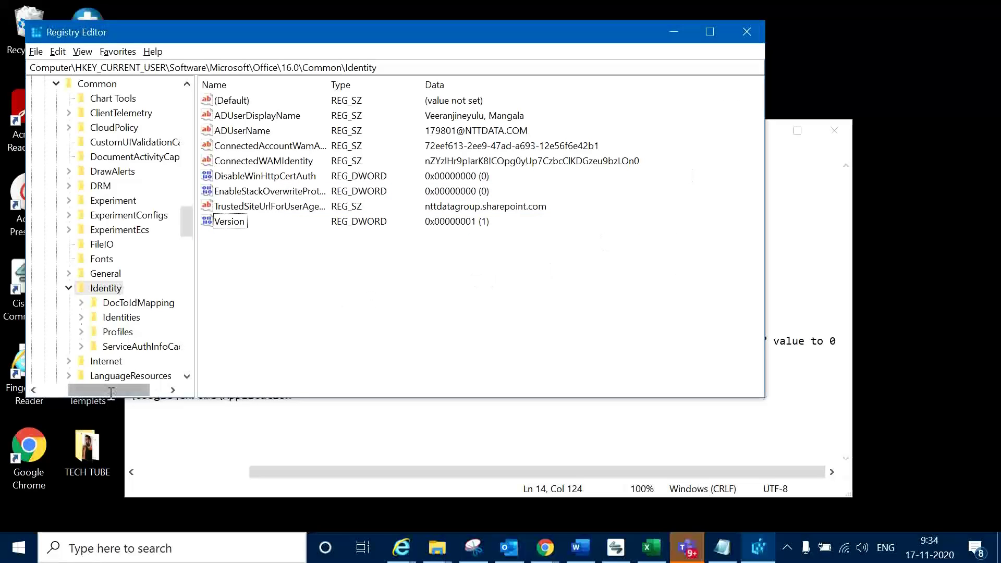
pyautogui.moveTo(112, 391); pyautogui.dragTo(84, 391)
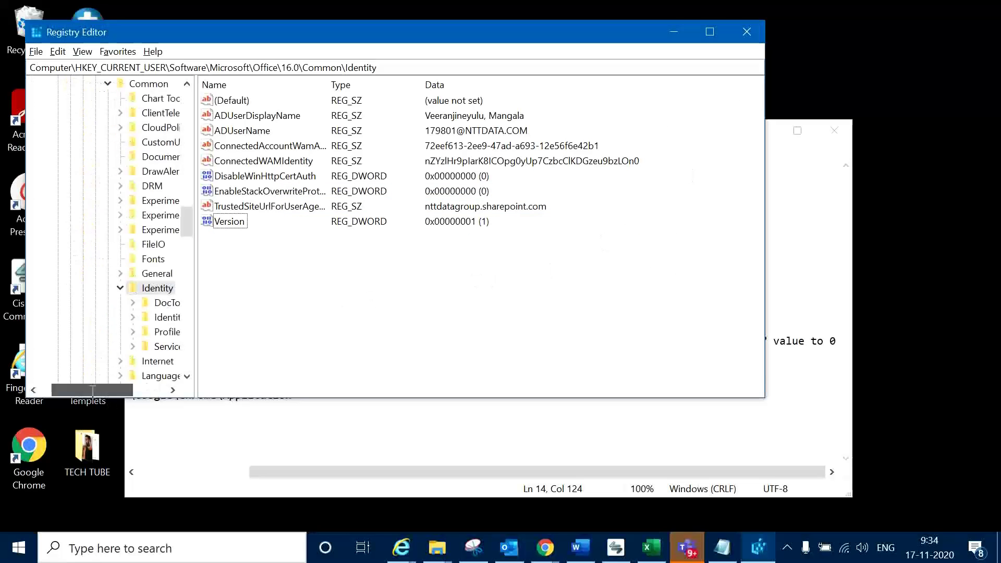
# - Close Registry Editor, bring up the Outlook inbox to check that it opens, and minimize it again
pyautogui.click(745, 31)
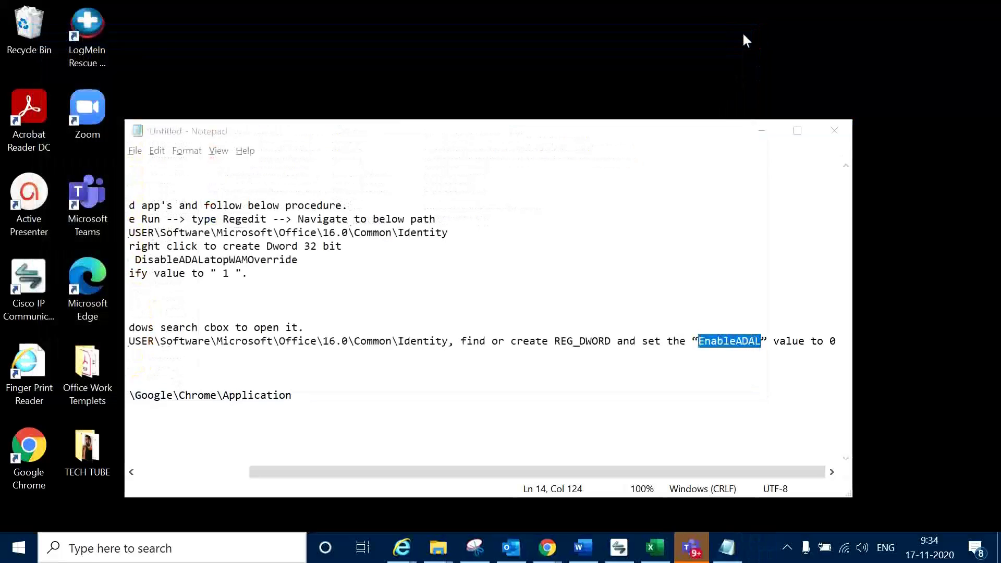
pyautogui.click(525, 550)
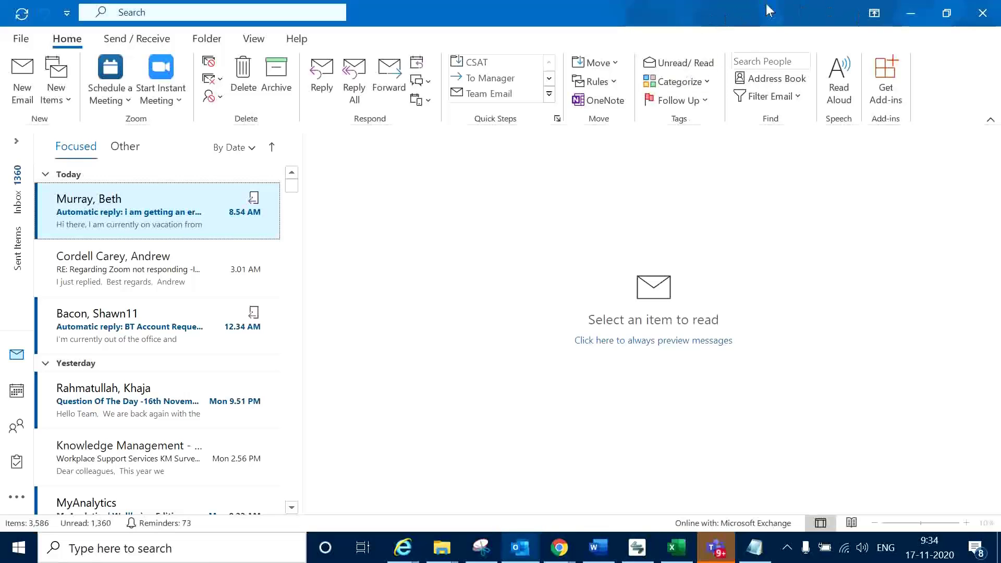
pyautogui.click(909, 18)
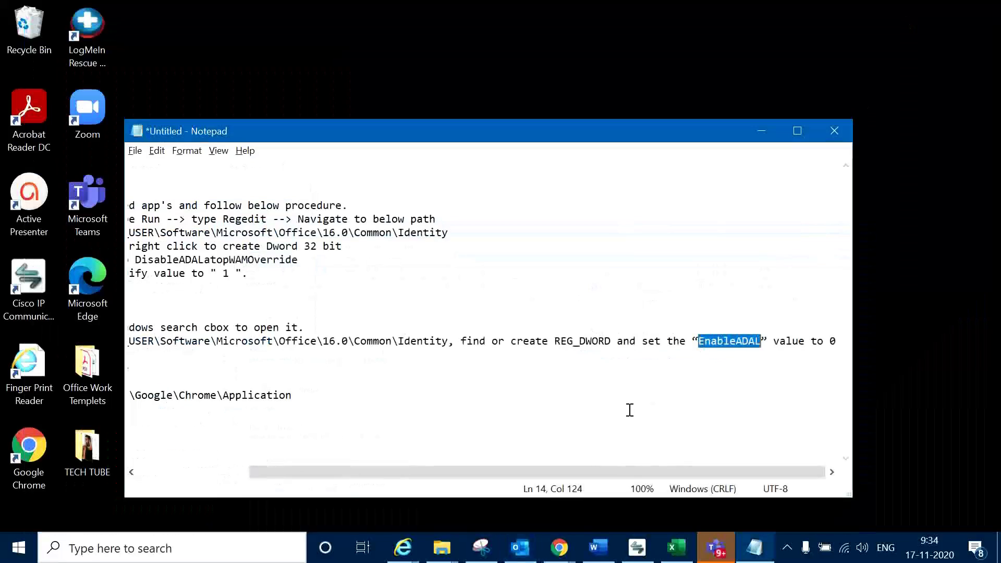
pyautogui.hotkey('alt', 'Tab')
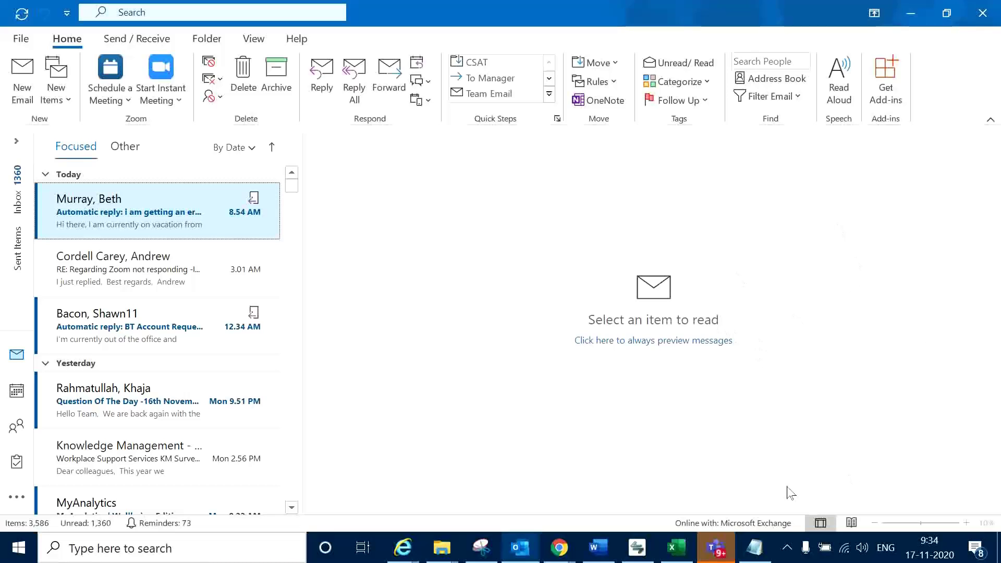
pyautogui.click(911, 13)
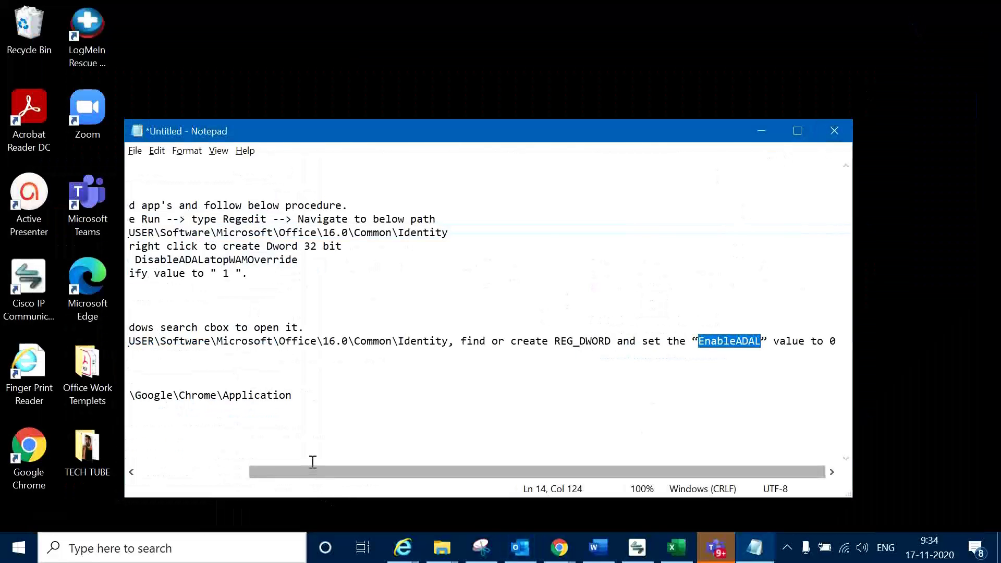
# - Check the Google Chrome issue in the notes, switch to the Chrome window showing the Active directory policy search, and begin a search starting with "Aw,"
pyautogui.moveTo(312, 472); pyautogui.dragTo(227, 511)
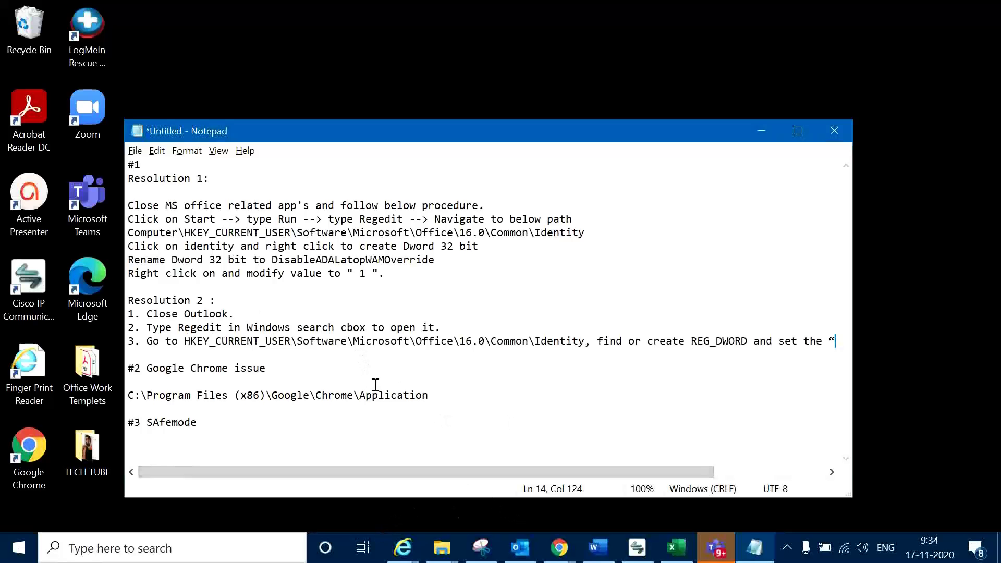
pyautogui.click(549, 541)
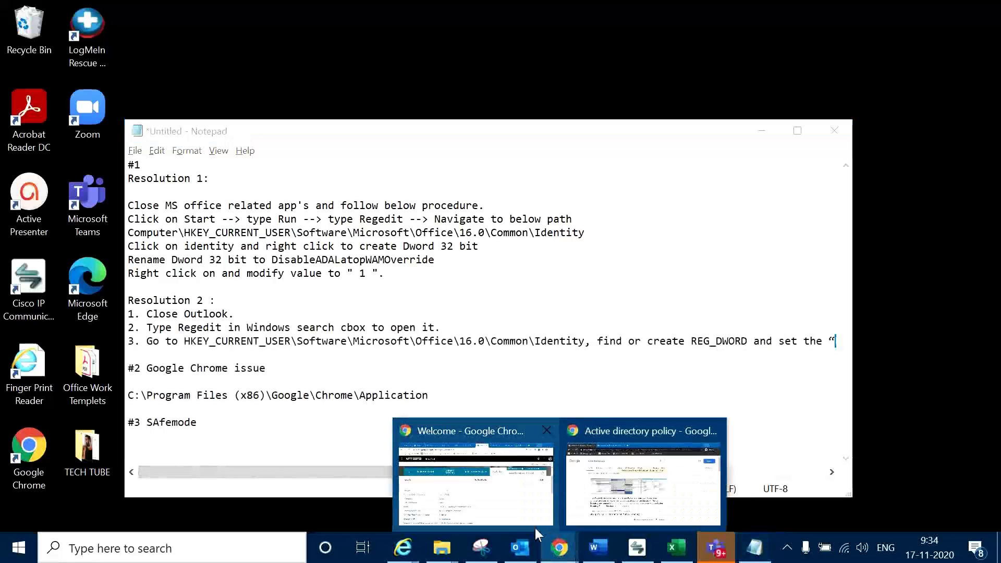
pyautogui.click(619, 491)
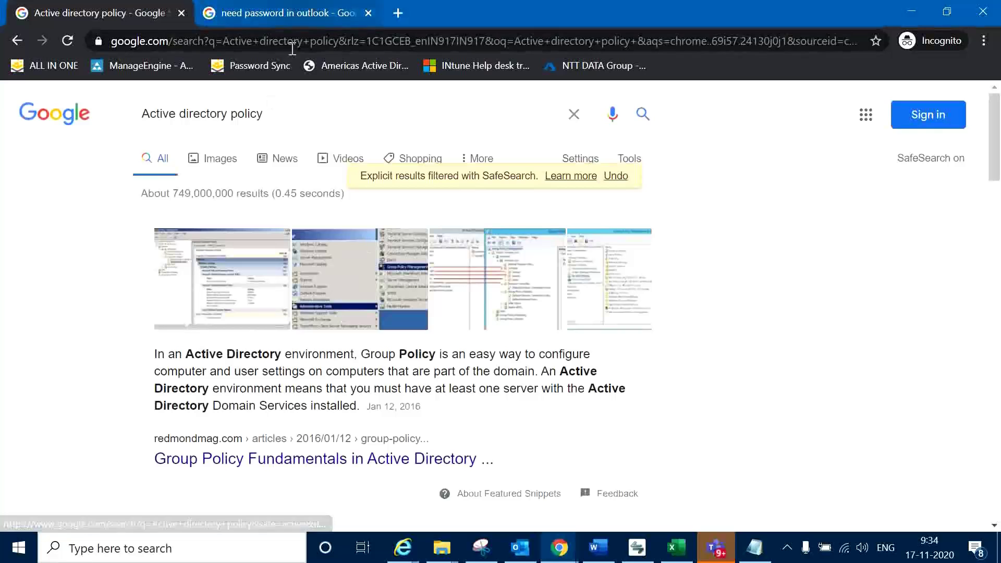
pyautogui.click(293, 39)
pyautogui.write('Aw,')
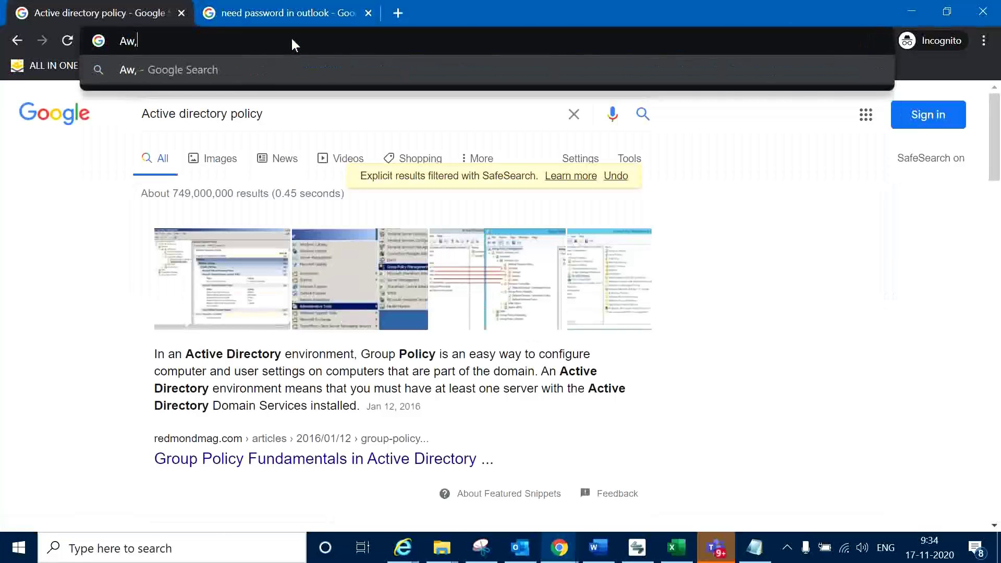